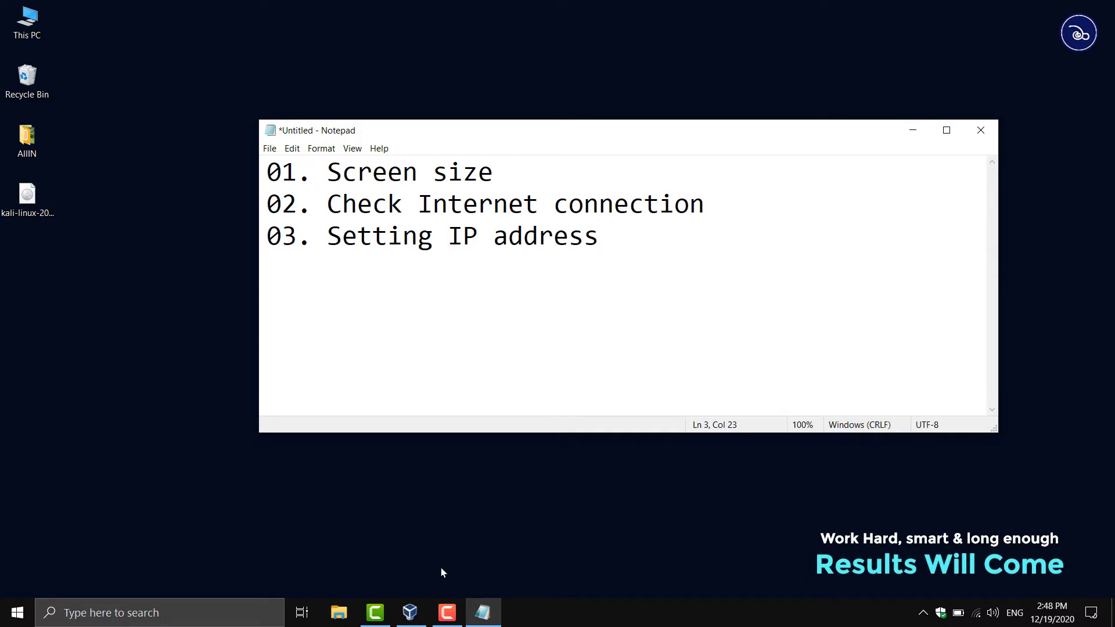
Switch to VirtualBox, start the Kali Linux virtual machine and log in with the username and account password
{"action": "left_click", "coordinate": [410, 613]}
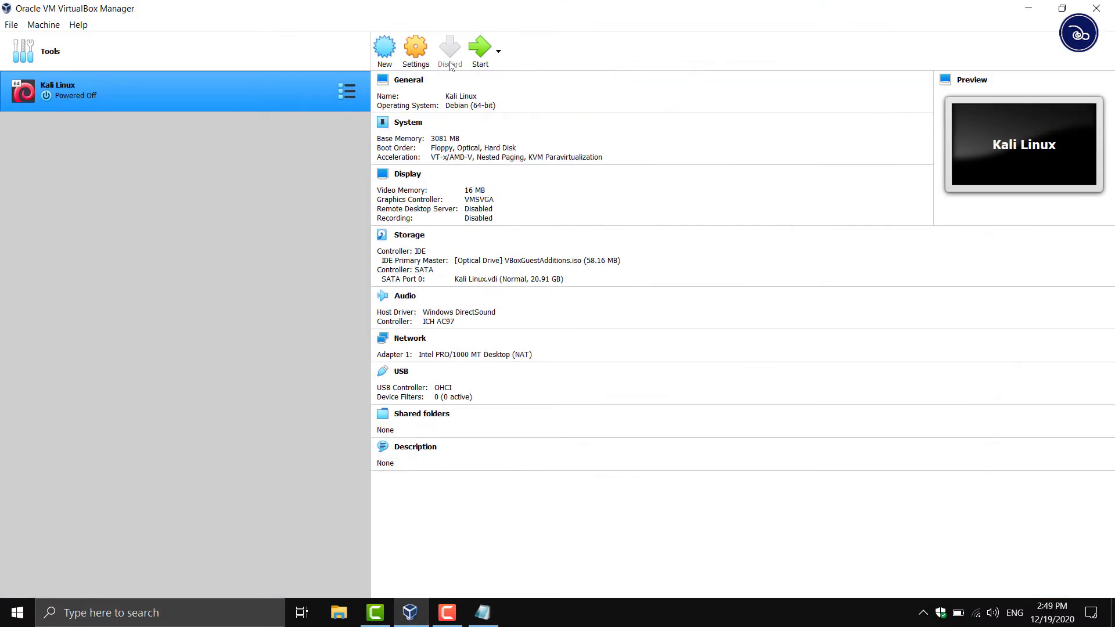
{"action": "left_click", "coordinate": [481, 58]}
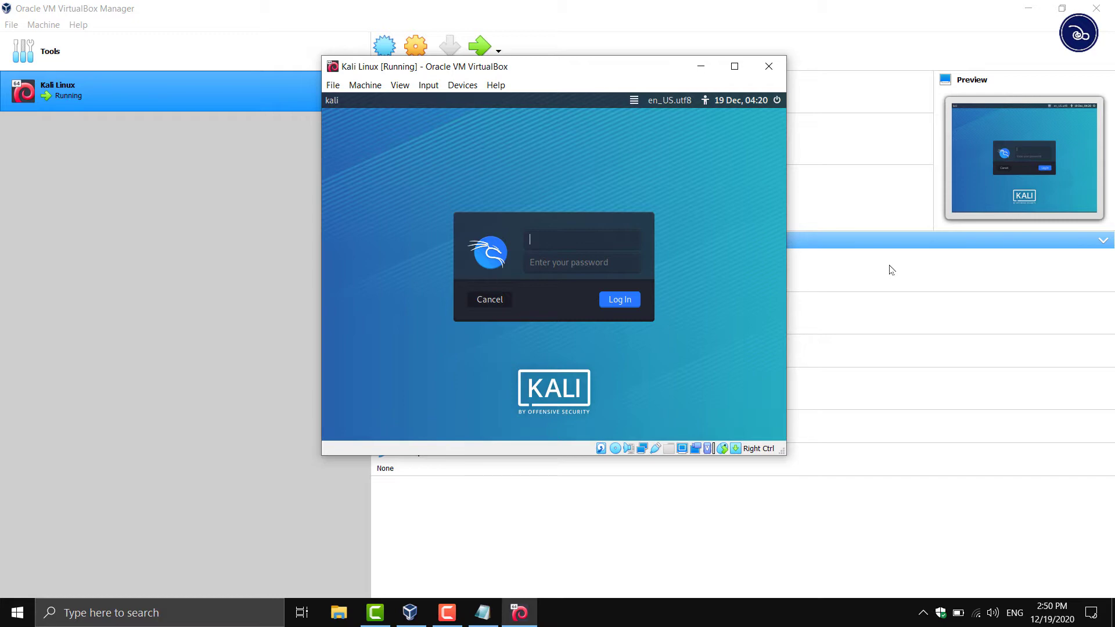
{"action": "type", "text": "malinda"}
{"action": "left_click", "coordinate": [578, 263]}
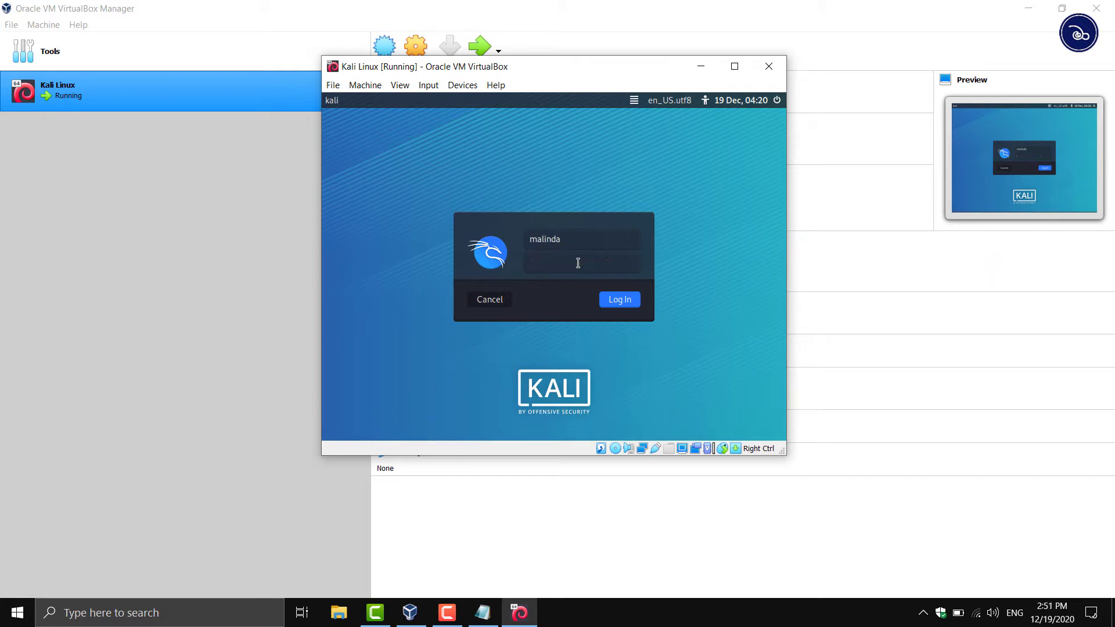
{"action": "type", "text": "•••"}
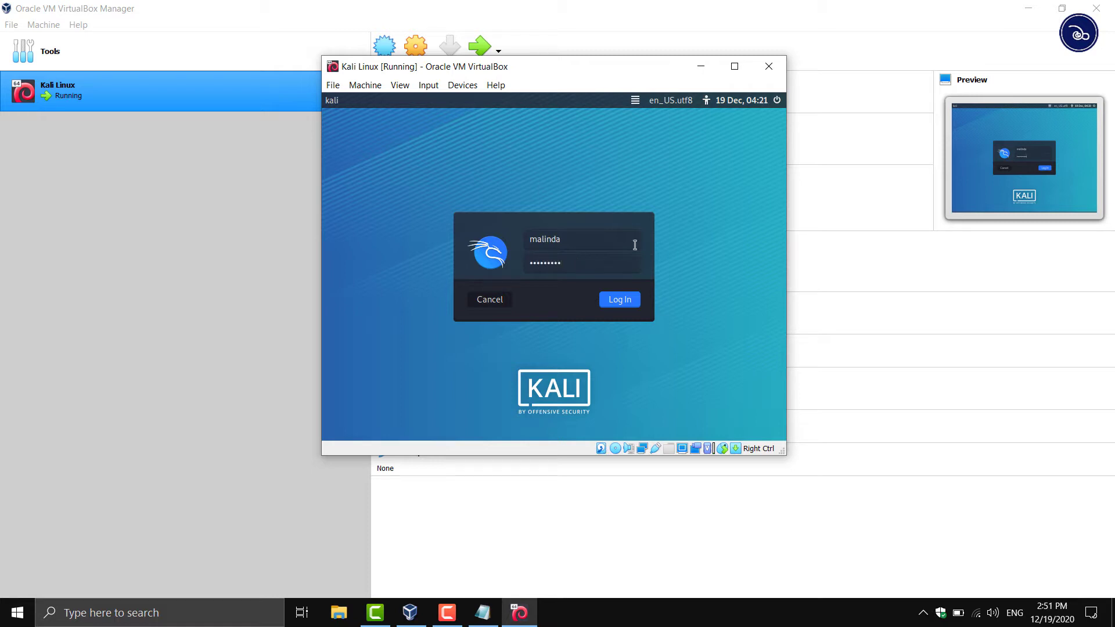
{"action": "left_click", "coordinate": [622, 305]}
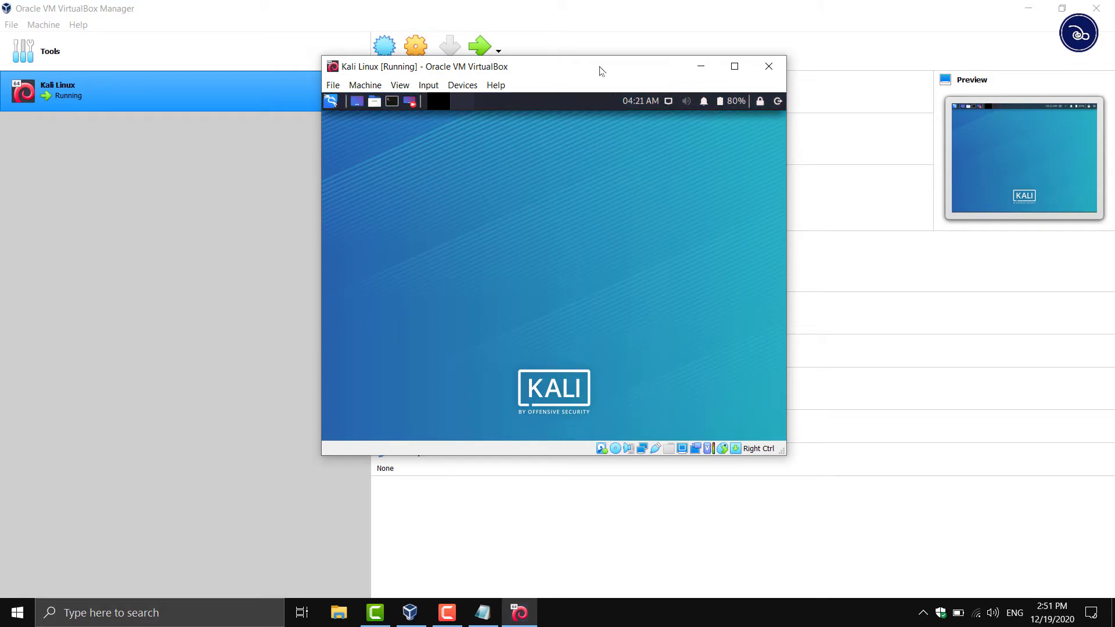
Reposition and enlarge the Kali Linux virtual machine window, finishing with it maximized
{"action": "left_click_drag", "start_coordinate": [576, 69], "coordinate": [604, 101]}
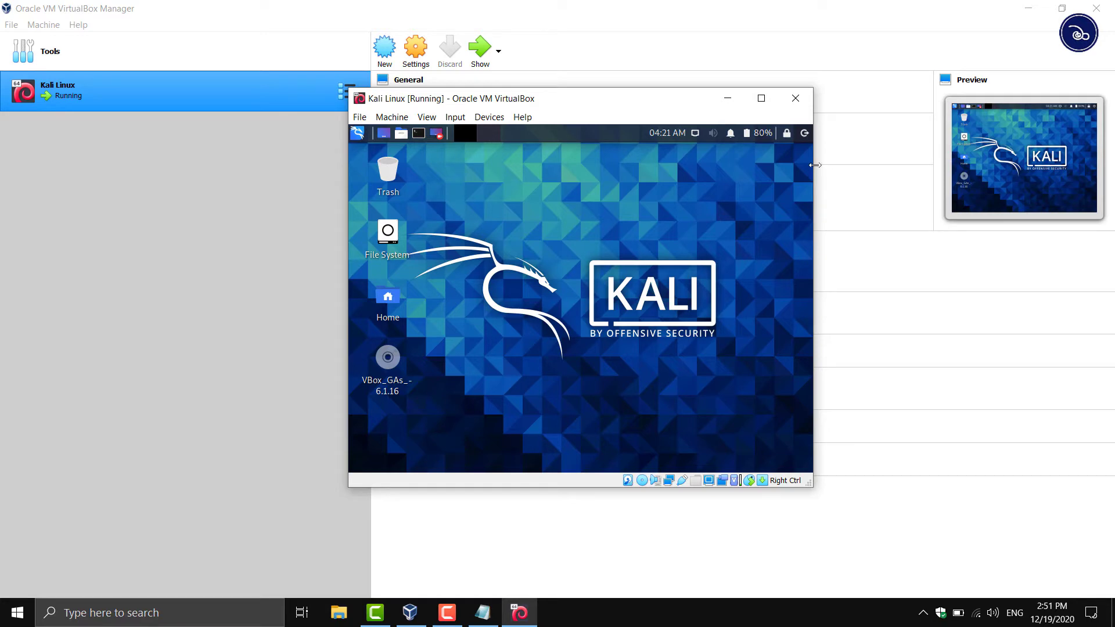
{"action": "left_click_drag", "start_coordinate": [812, 165], "coordinate": [961, 161]}
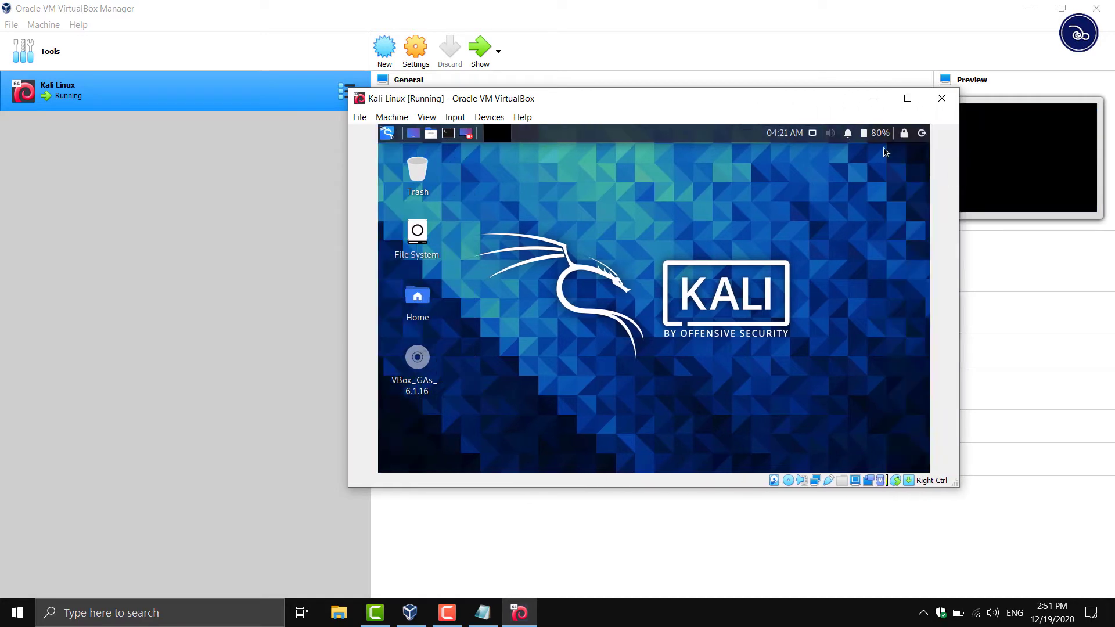
{"action": "left_click_drag", "start_coordinate": [760, 102], "coordinate": [731, 117]}
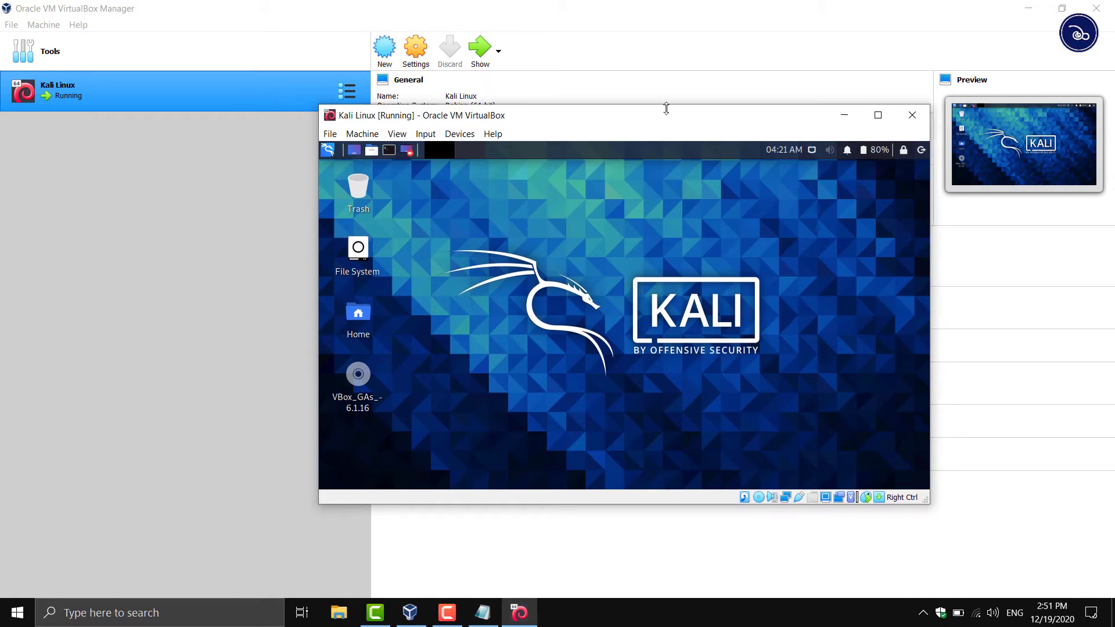
{"action": "left_click_drag", "start_coordinate": [671, 108], "coordinate": [615, 51]}
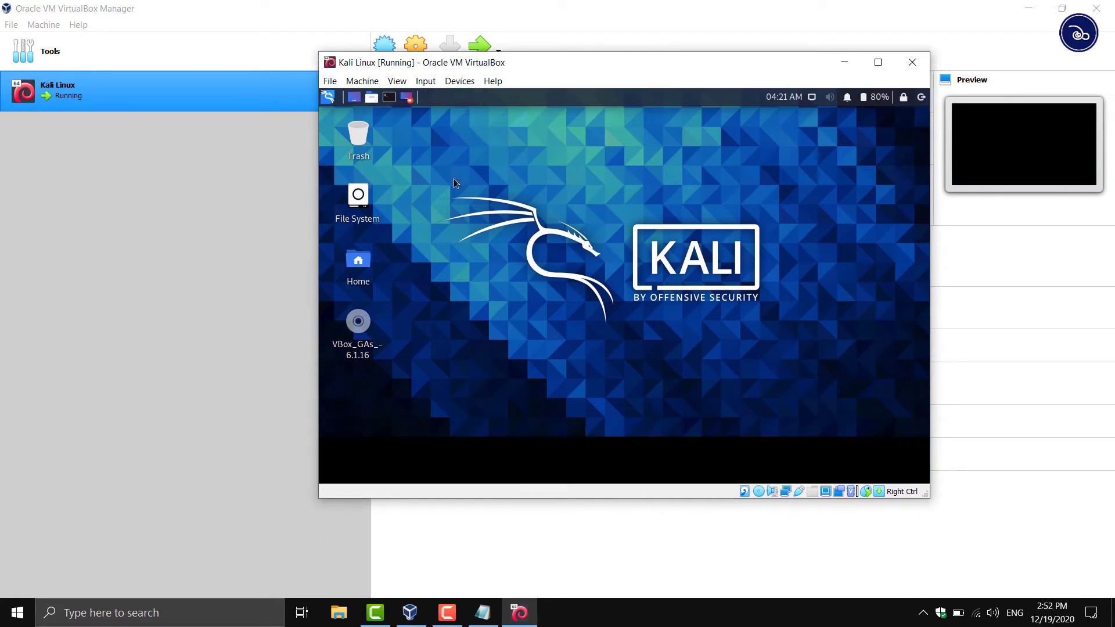
{"action": "left_click_drag", "start_coordinate": [311, 313], "coordinate": [164, 316]}
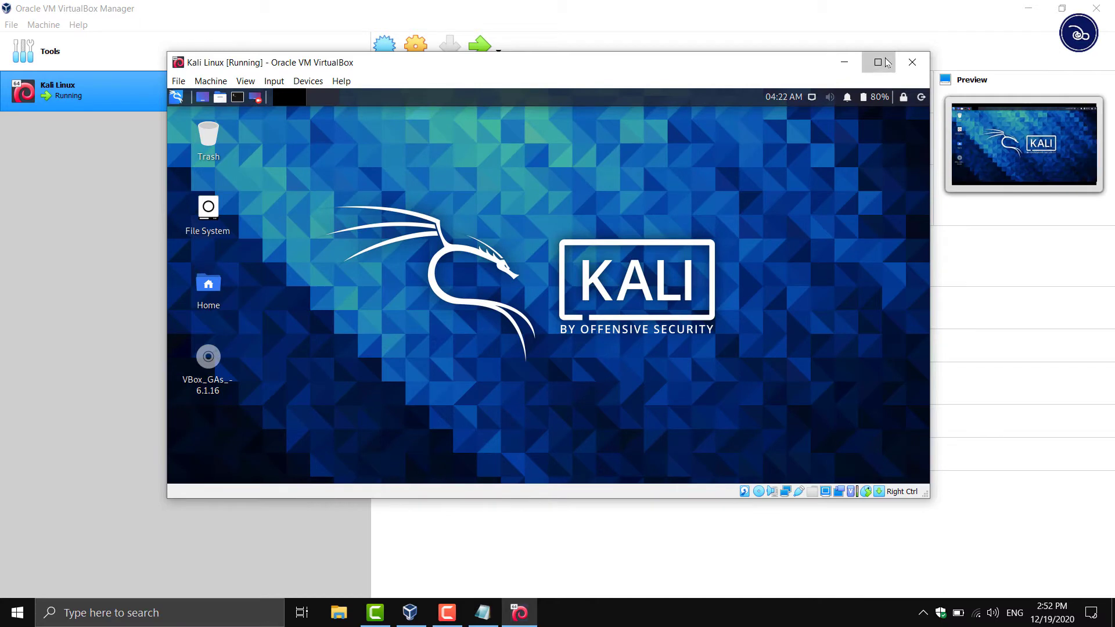
{"action": "left_click", "coordinate": [878, 63]}
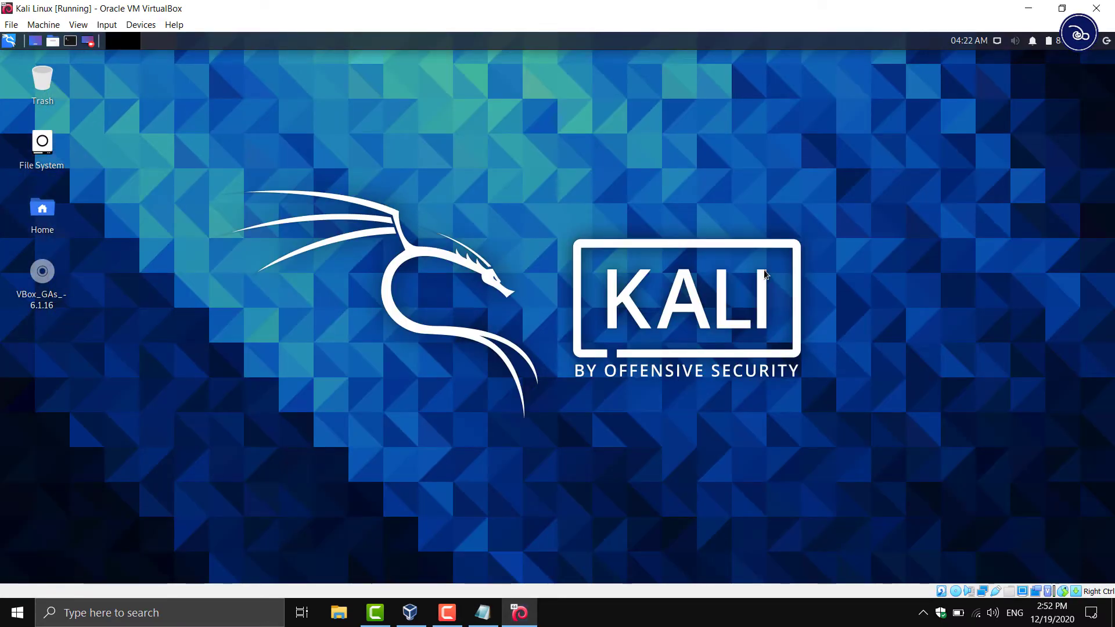
Highlight the "01. Screen size" item in the Notepad list and return to the maximized Kali Linux virtual machine
{"action": "left_click", "coordinate": [482, 613]}
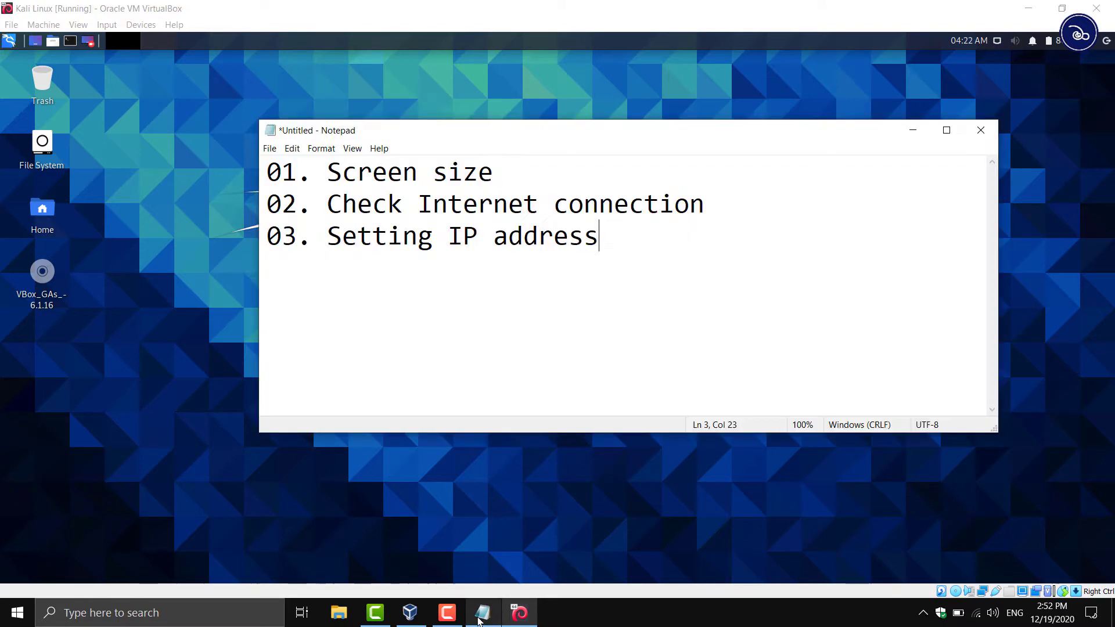
{"action": "left_click_drag", "start_coordinate": [490, 170], "coordinate": [187, 181]}
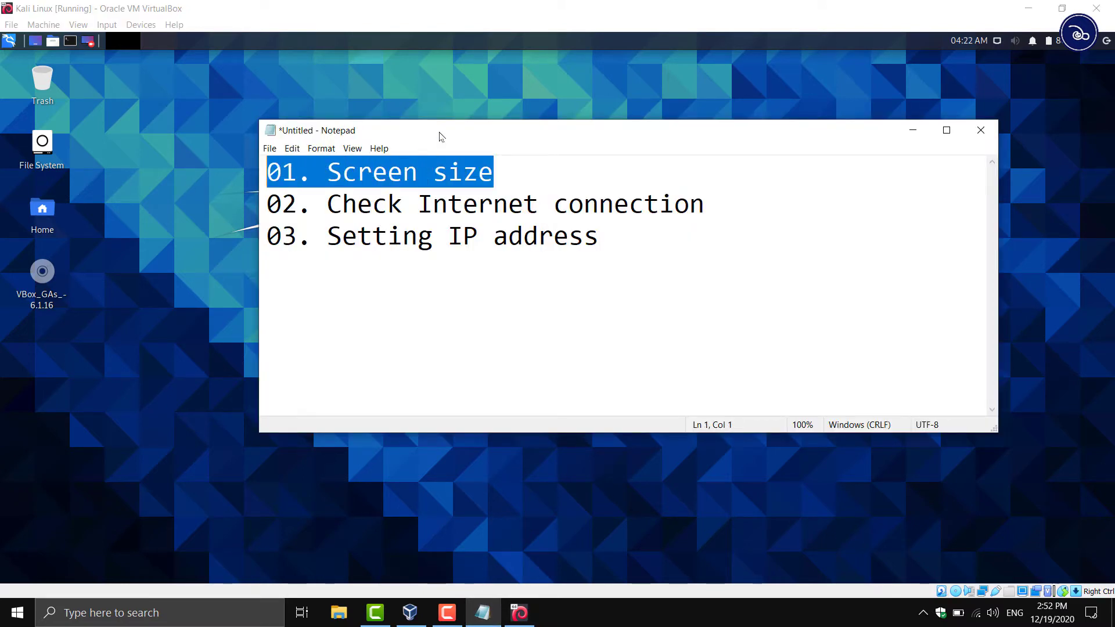
{"action": "left_click", "coordinate": [529, 16]}
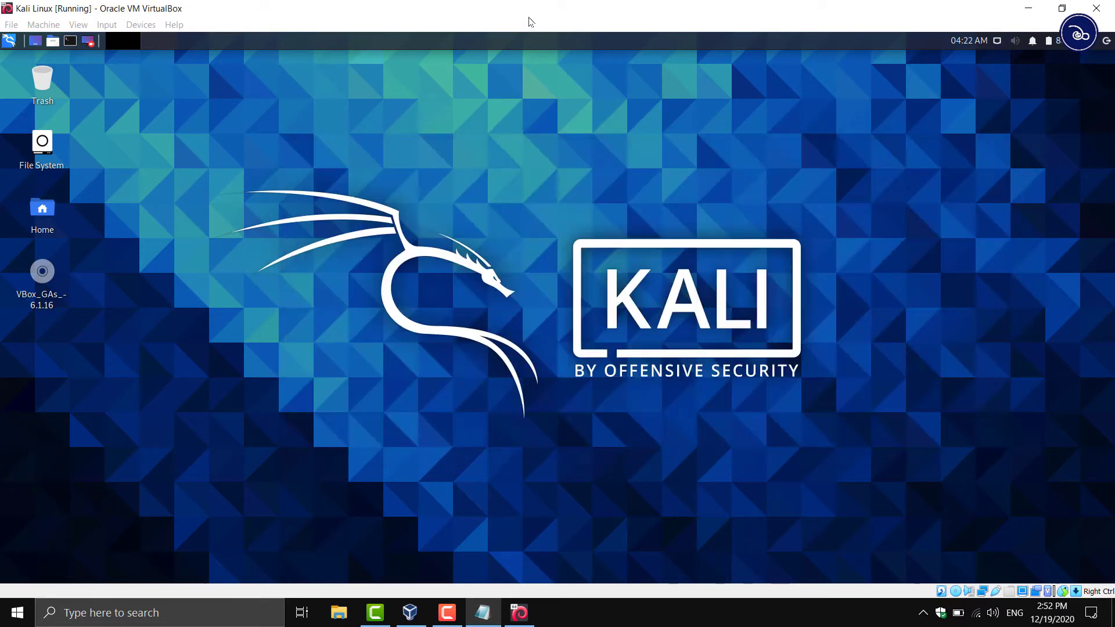
{"action": "left_click", "coordinate": [1062, 8]}
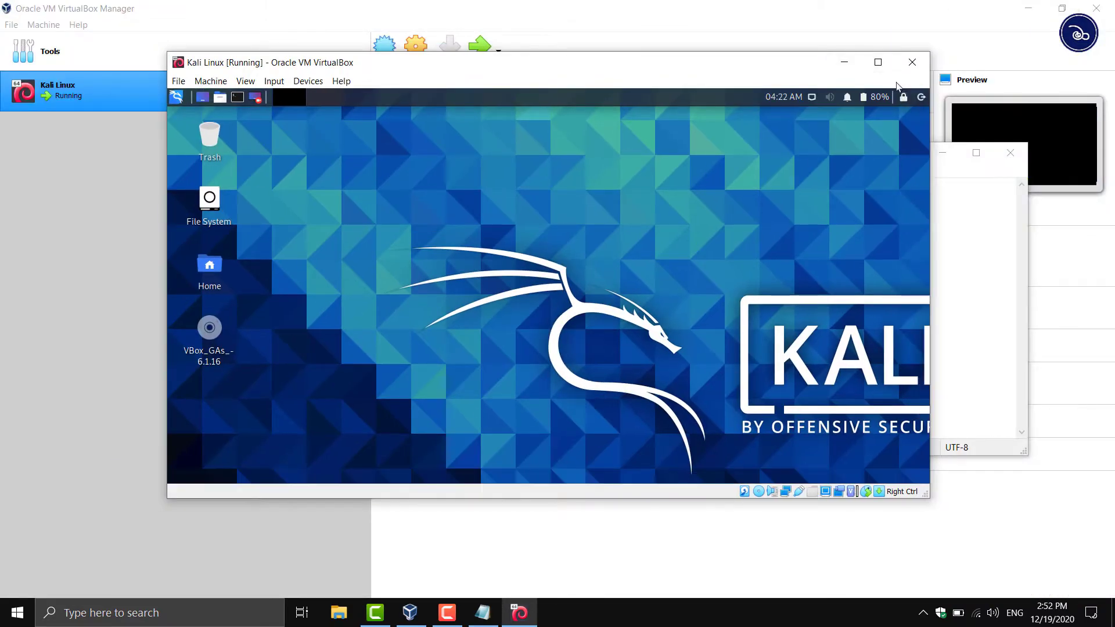
{"action": "left_click", "coordinate": [877, 65]}
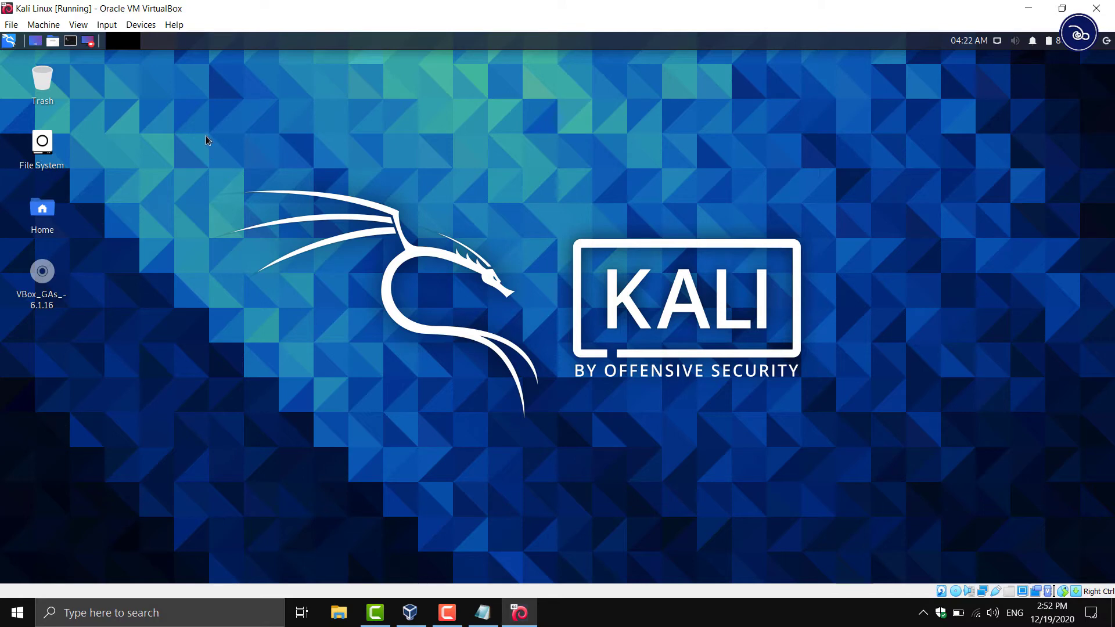
Insert the Guest Additions CD image and open the VBox_GAs_6.1.16 disc's contents in a file window near the middle of the desktop
{"action": "left_click", "coordinate": [106, 24]}
{"action": "mouse_move", "coordinate": [141, 26]}
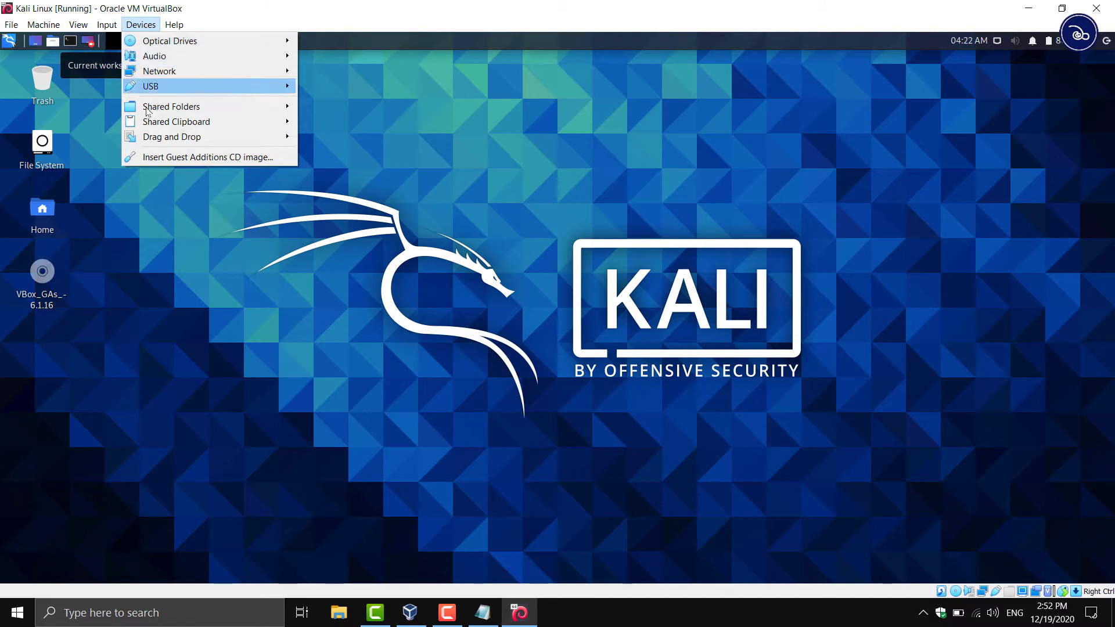
{"action": "left_click", "coordinate": [179, 159]}
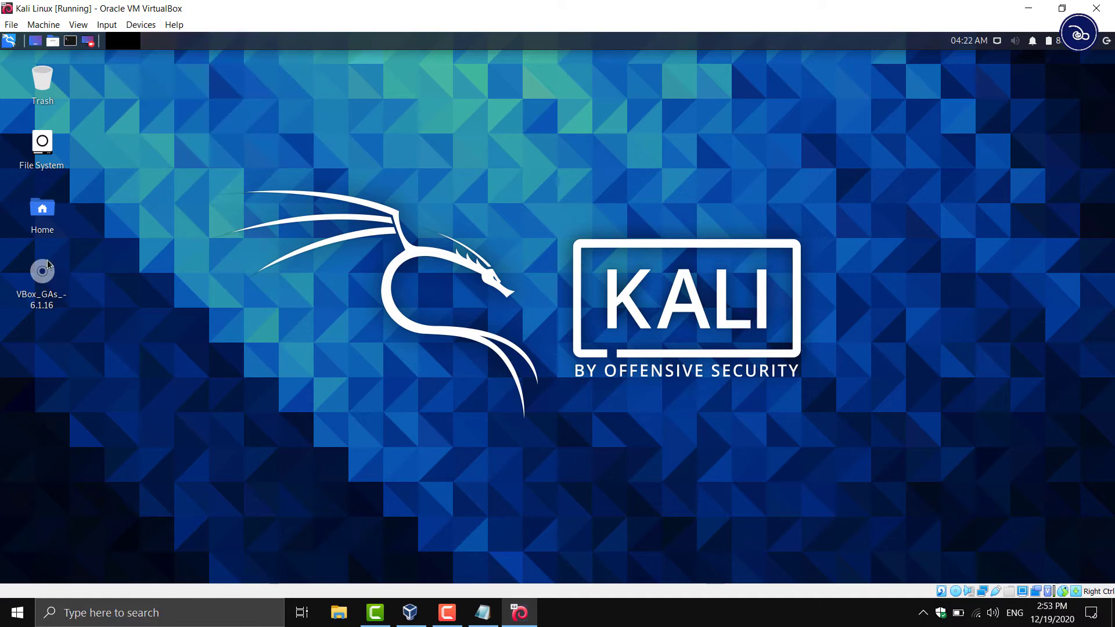
{"action": "left_click", "coordinate": [61, 297]}
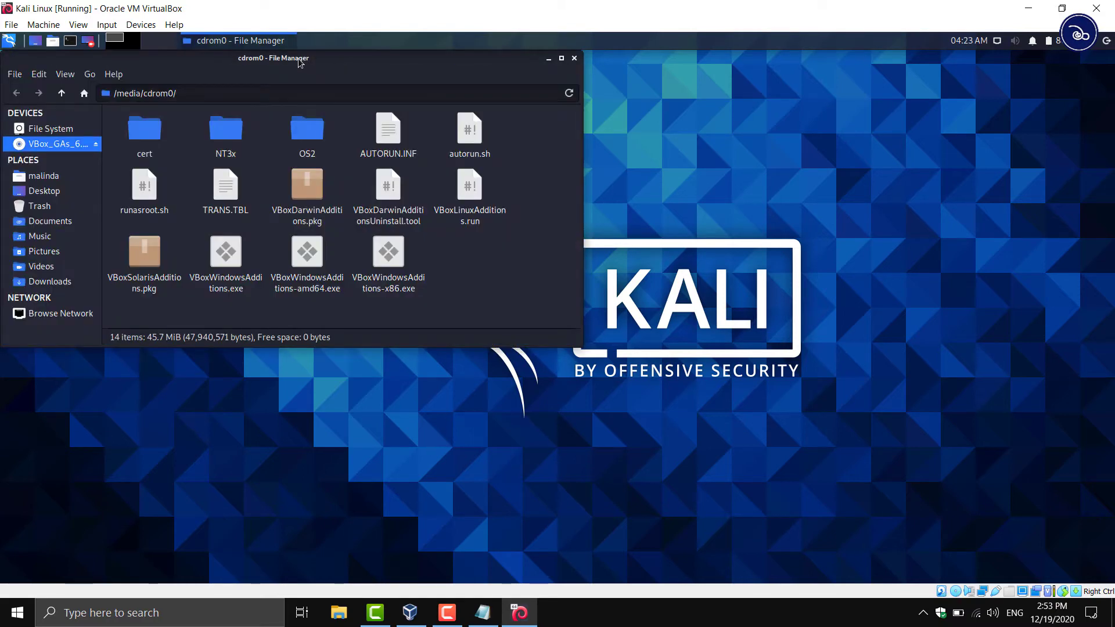
{"action": "left_click_drag", "start_coordinate": [311, 65], "coordinate": [547, 126]}
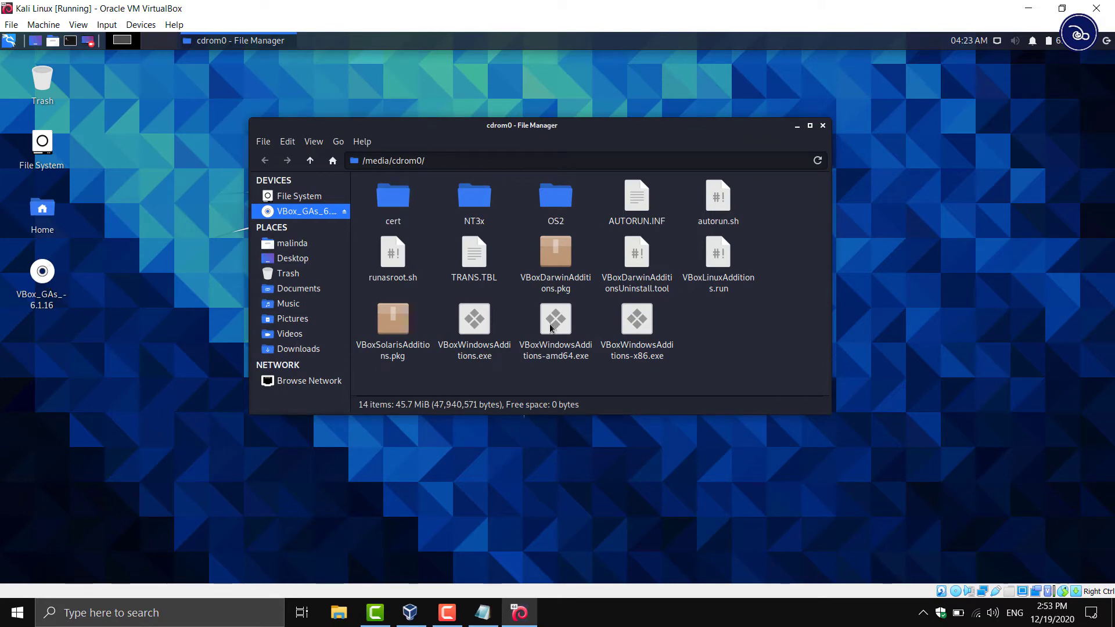
{"action": "left_click_drag", "start_coordinate": [590, 124], "coordinate": [589, 118]}
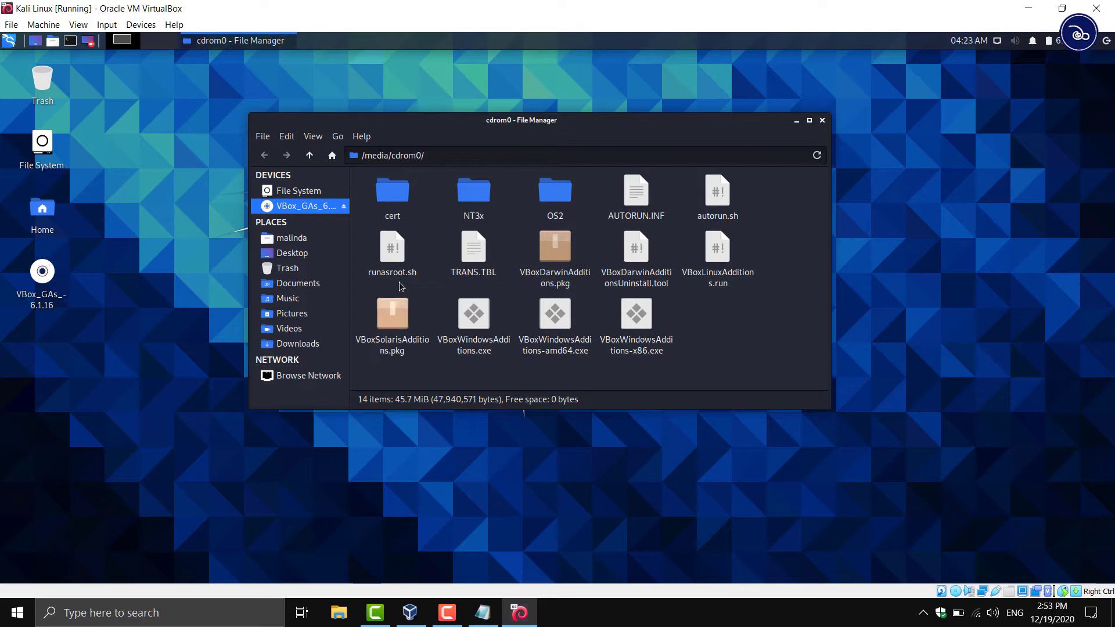
Look through the Windows installers on the Guest Additions disc and select VBoxLinuxAdditions.run
{"action": "left_click", "coordinate": [552, 316]}
{"action": "left_click", "coordinate": [639, 316]}
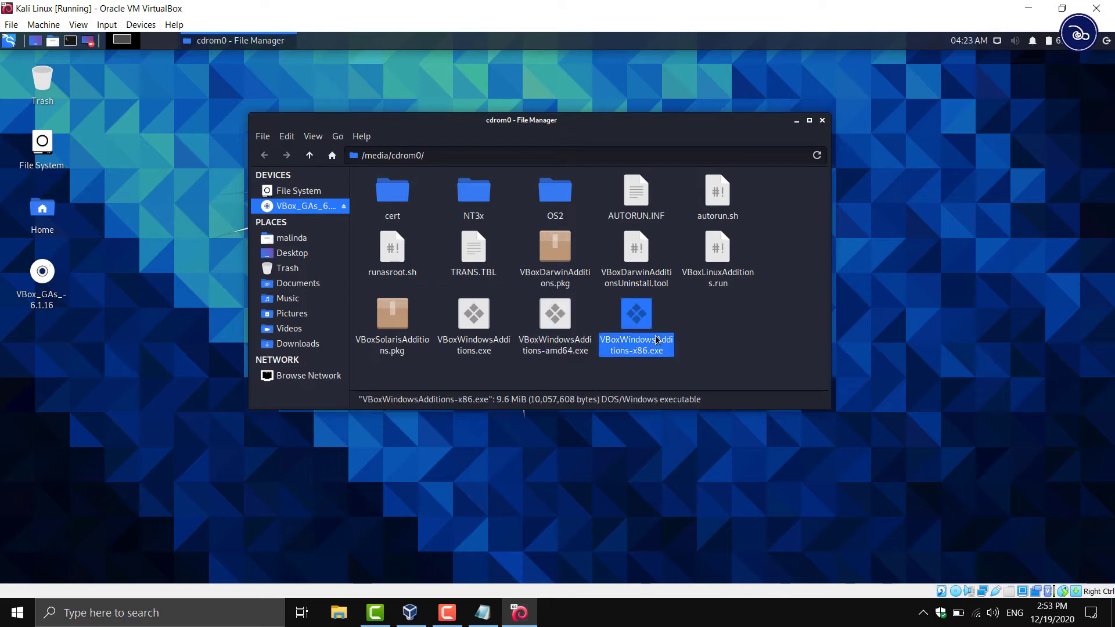
{"action": "left_click", "coordinate": [493, 342]}
{"action": "left_click", "coordinate": [555, 342]}
{"action": "left_click", "coordinate": [634, 340]}
{"action": "key", "text": "Left"}
{"action": "key", "text": "Left"}
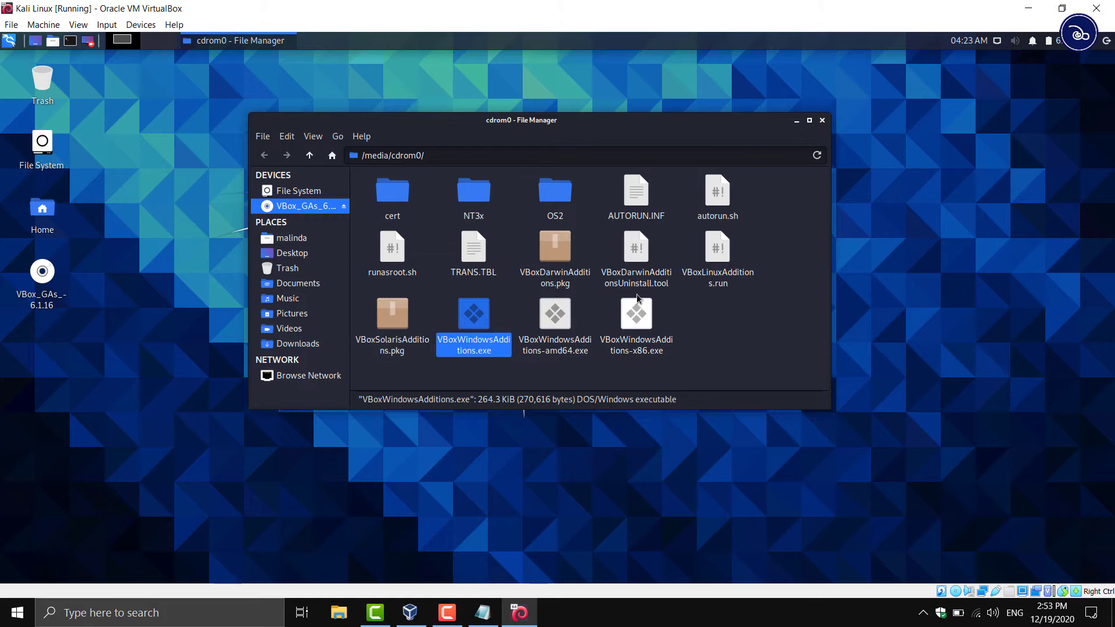
{"action": "left_click", "coordinate": [718, 263]}
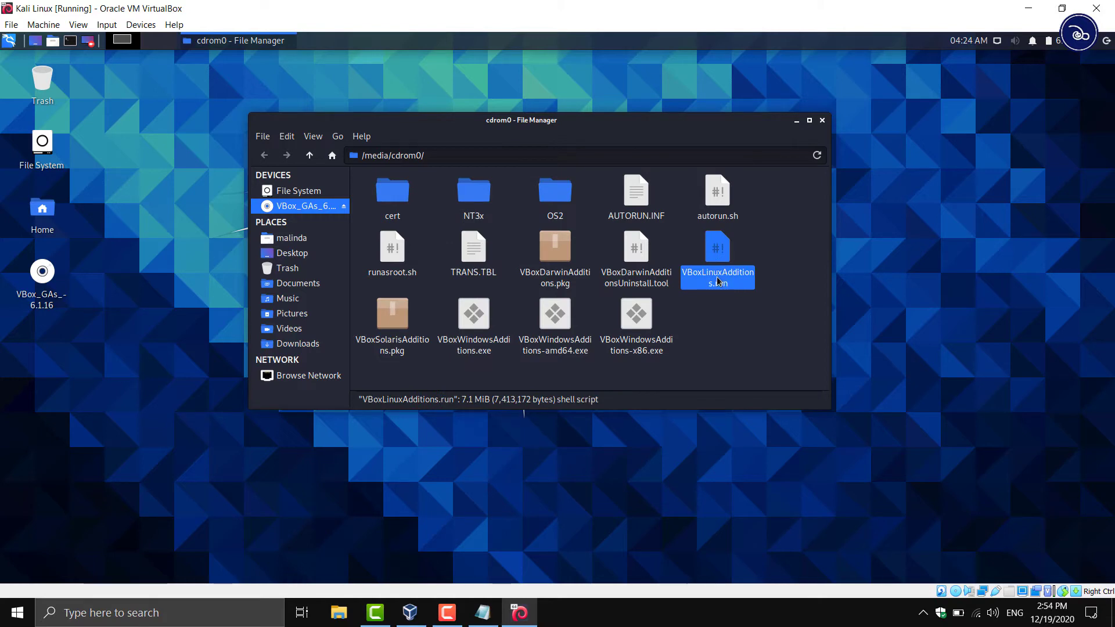
Copy the disc's folder path /media/cdrom0/ and close the file manager
{"action": "left_click", "coordinate": [444, 157]}
{"action": "left_click_drag", "start_coordinate": [430, 157], "coordinate": [352, 160]}
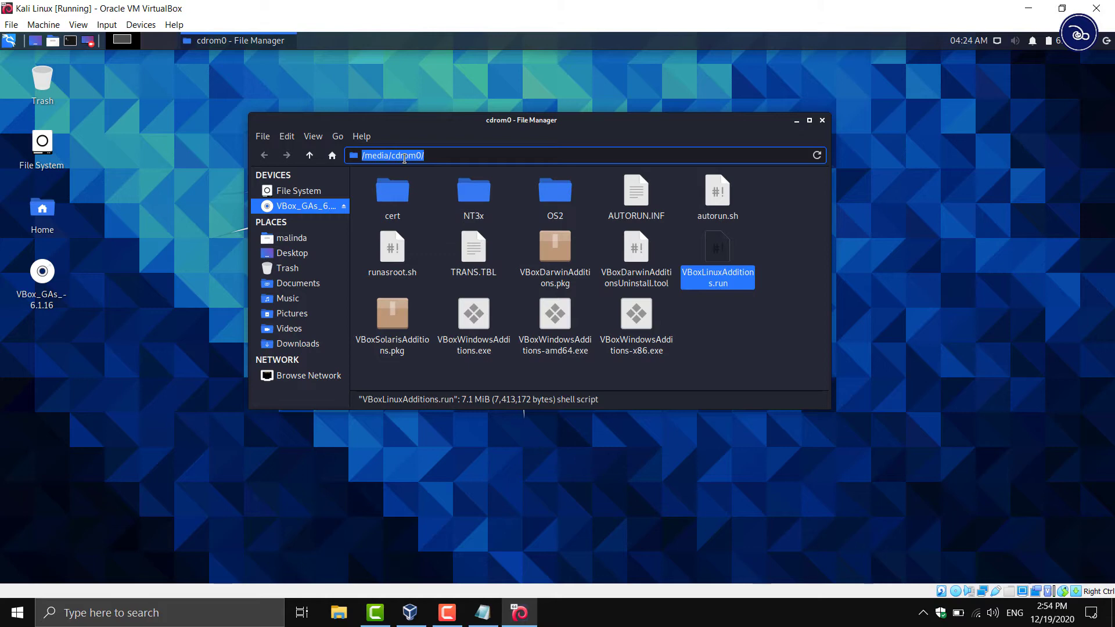
{"action": "right_click", "coordinate": [405, 158]}
{"action": "left_click", "coordinate": [441, 181]}
{"action": "left_click", "coordinate": [821, 120]}
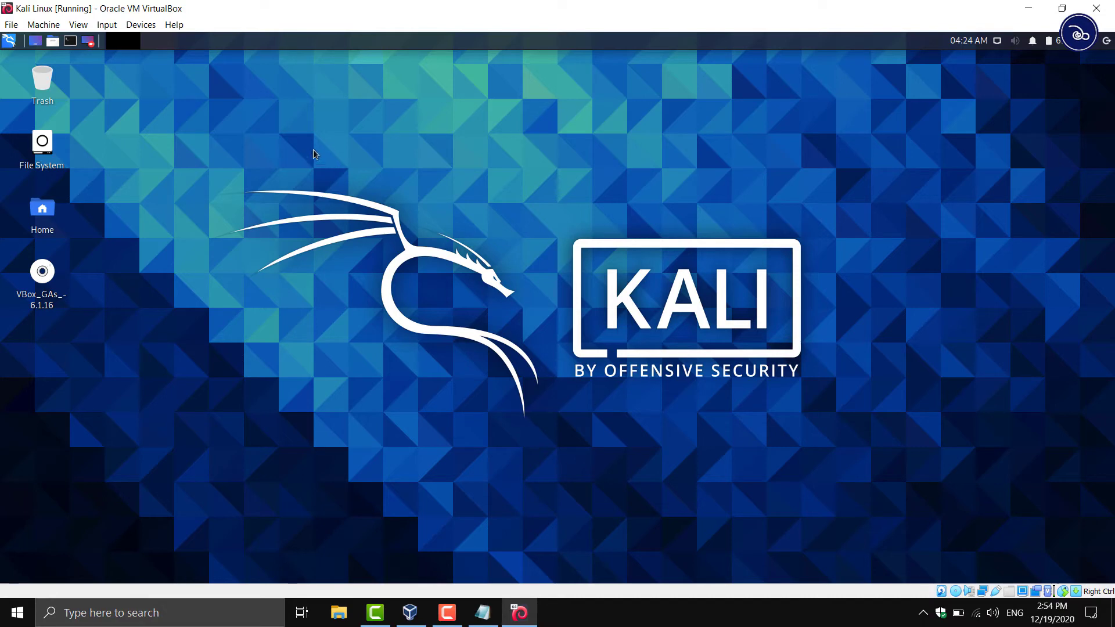
Open a terminal from the Kali desktop and run whoami to check the current account
{"action": "right_click", "coordinate": [323, 174]}
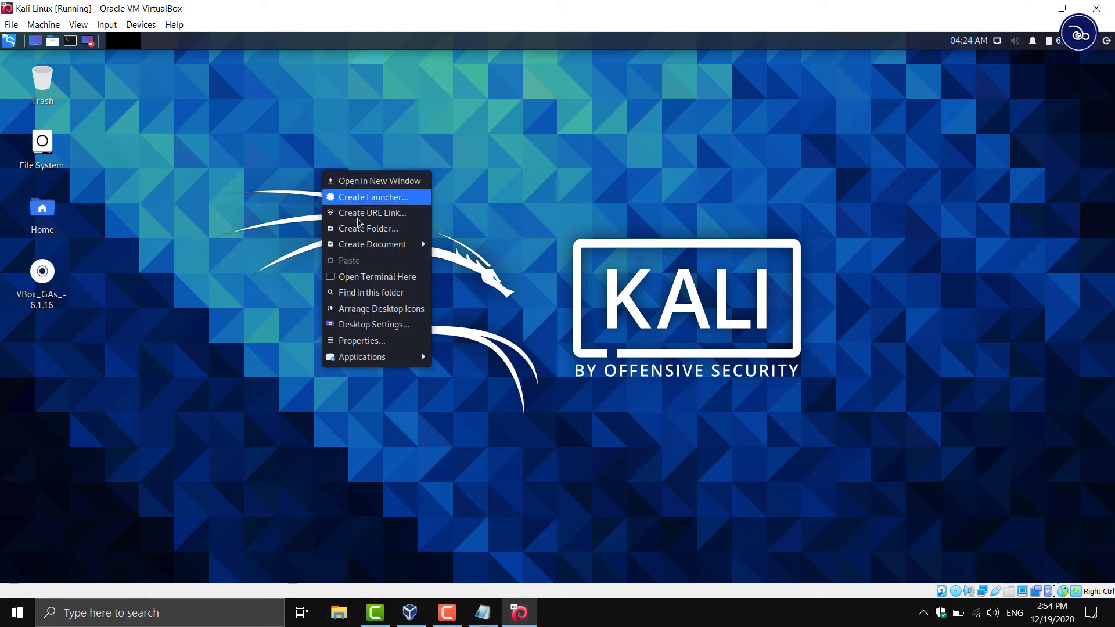
{"action": "left_click", "coordinate": [410, 281]}
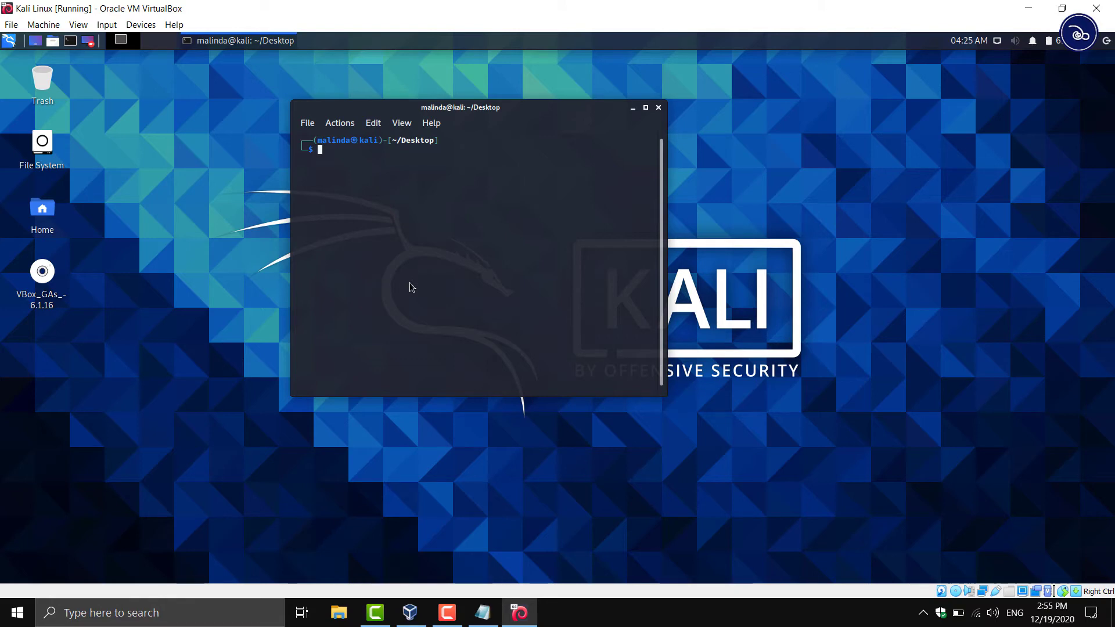
{"action": "type", "text": "whoami"}
{"action": "key", "text": "Return"}
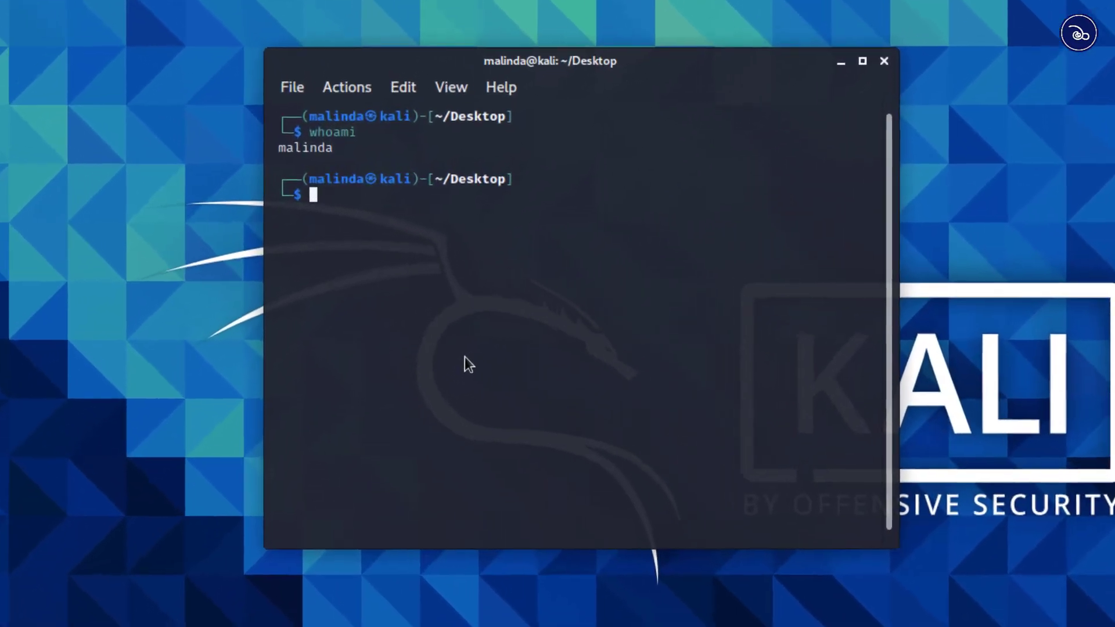
Change the terminal's working directory with cd /media/cdrom0/
{"action": "type", "text": "cd"}
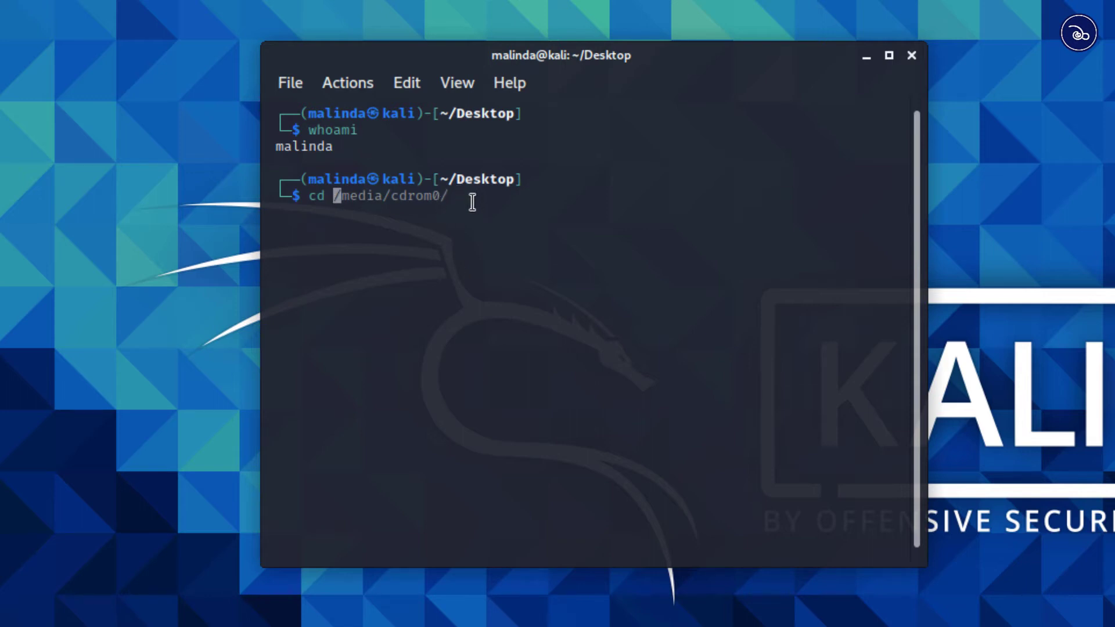
{"action": "key", "text": "Right"}
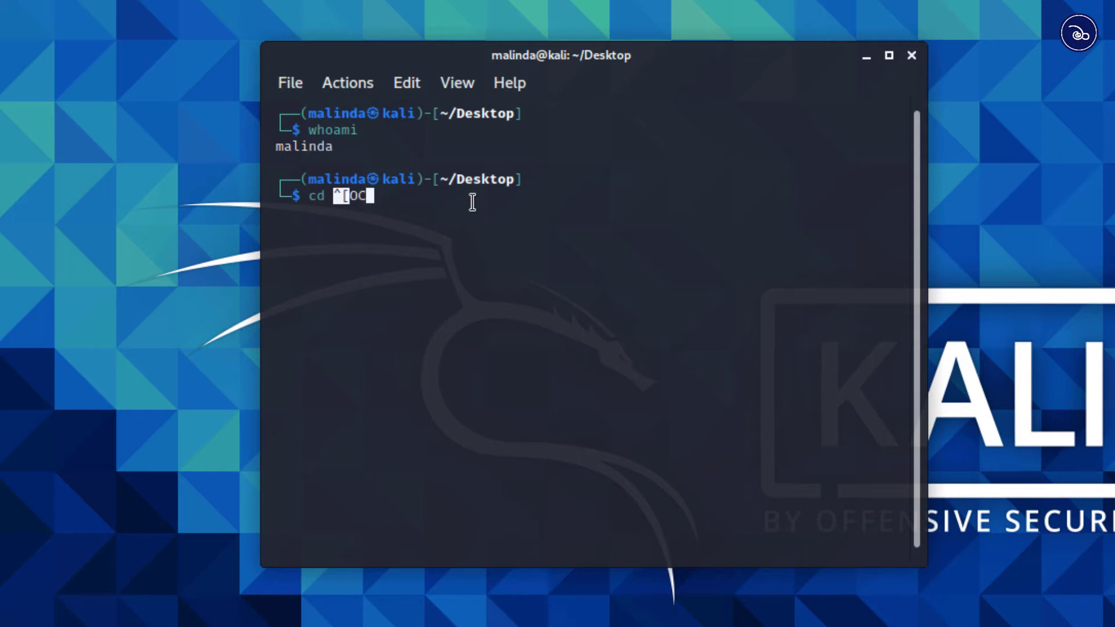
{"action": "key", "text": "Up"}
{"action": "key", "text": "Up"}
{"action": "key", "text": "Down"}
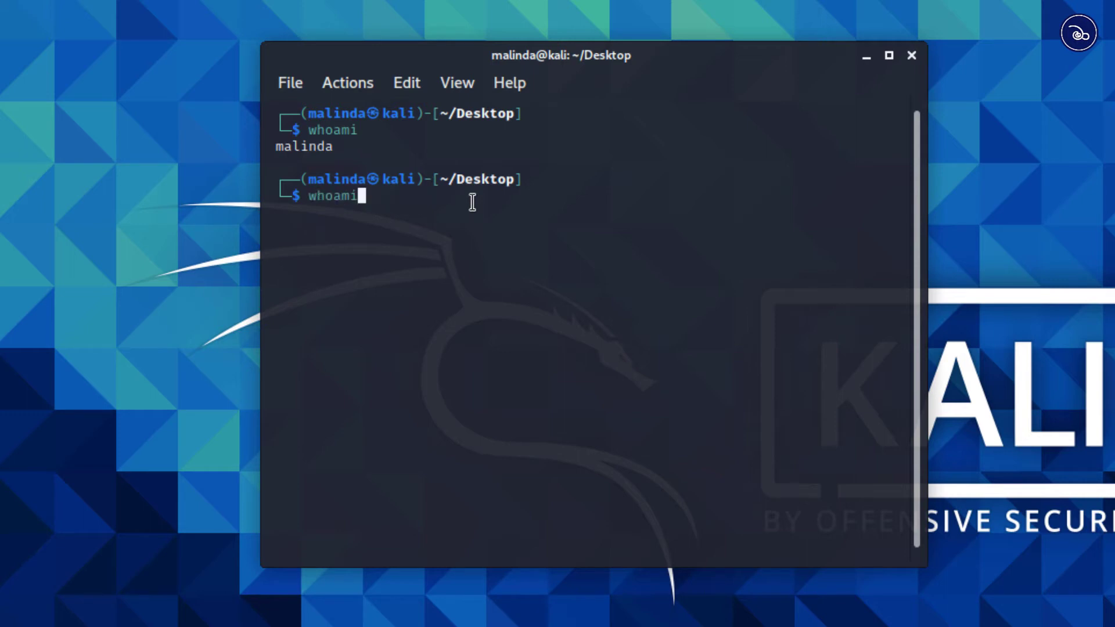
{"action": "key", "text": "Up"}
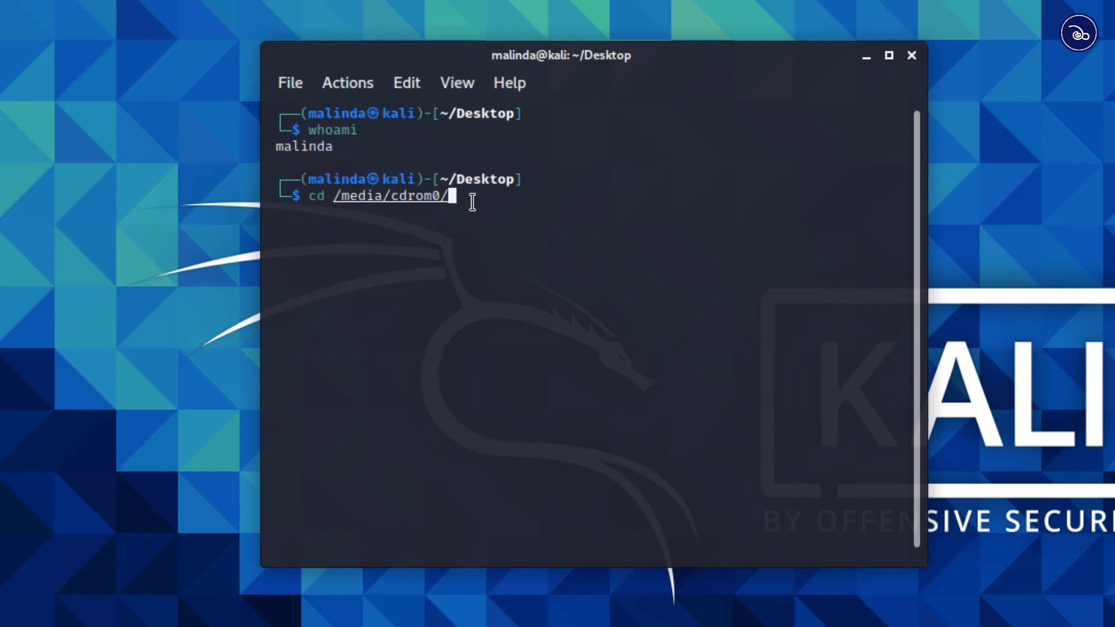
{"action": "key", "text": "Return"}
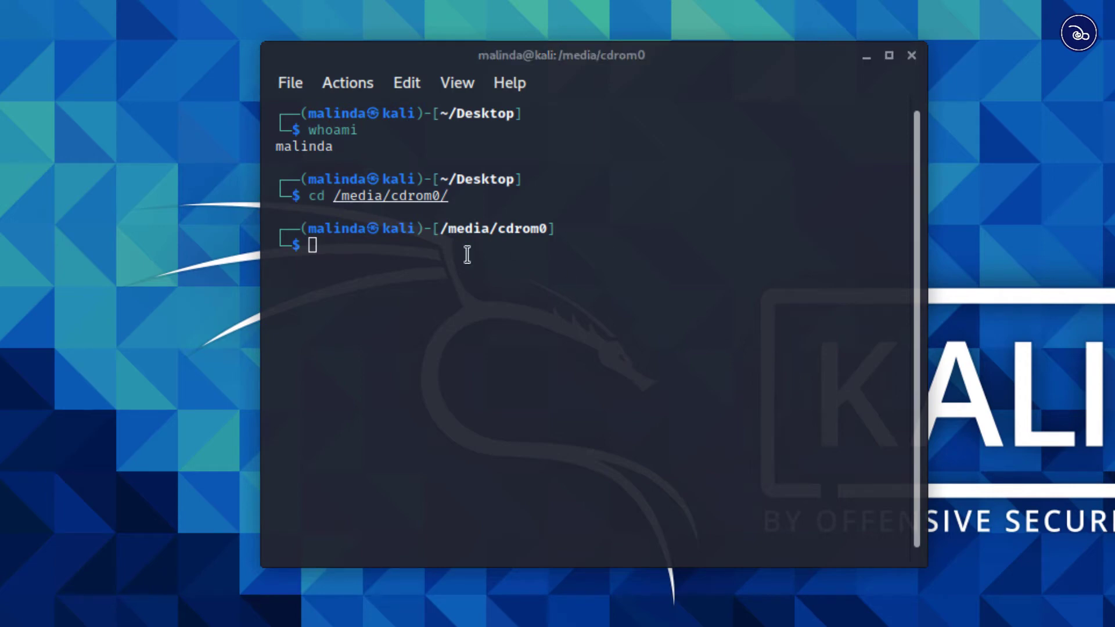
{"action": "left_click", "coordinate": [334, 252]}
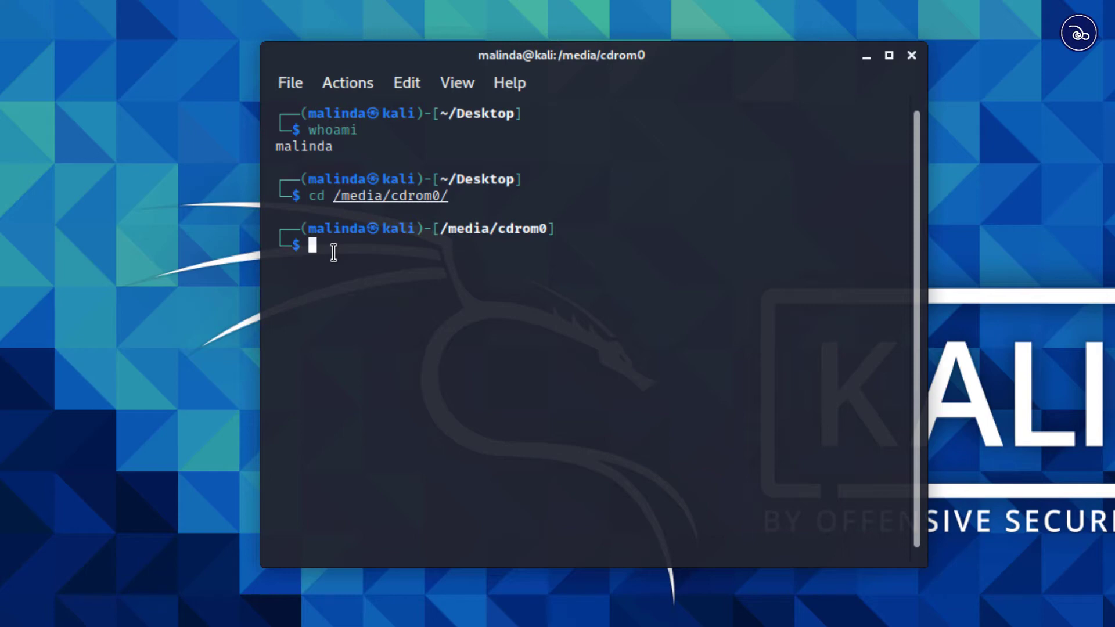
List the contents of /media/cdrom0 with ls and look over the Windows and Linux Guest Additions installers
{"action": "type", "text": "ls"}
{"action": "key", "text": "Return"}
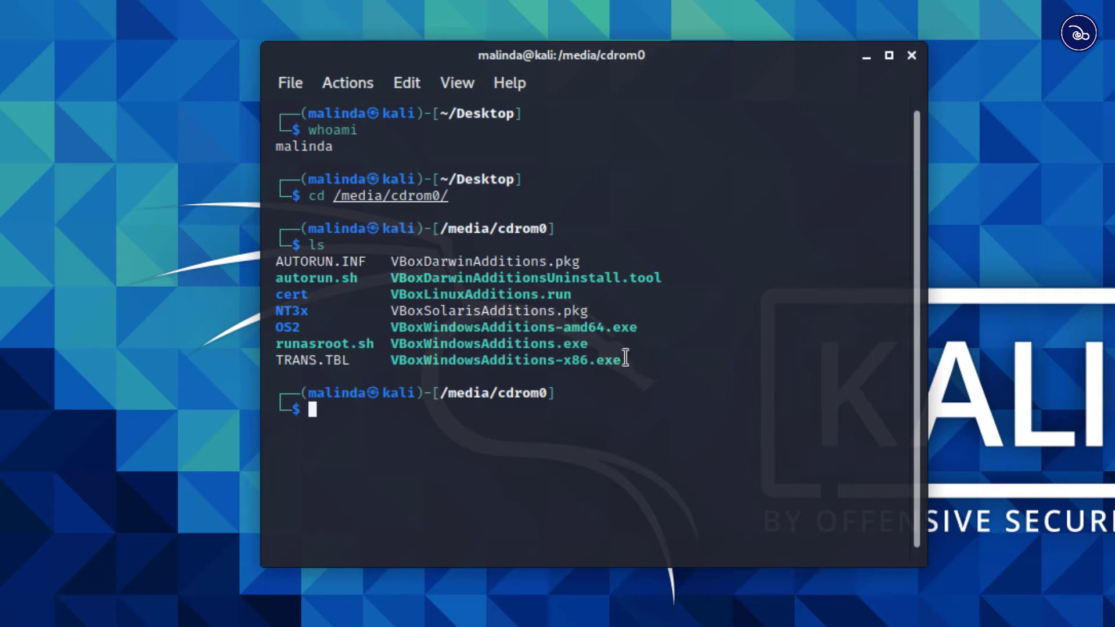
{"action": "left_click_drag", "start_coordinate": [627, 360], "coordinate": [393, 326]}
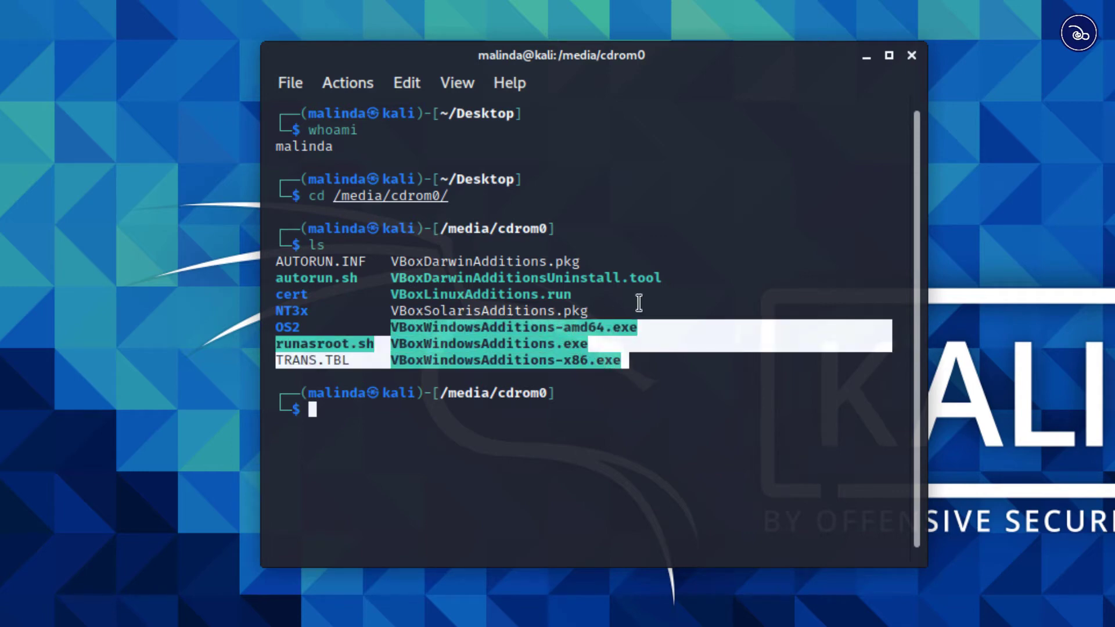
{"action": "left_click", "coordinate": [607, 295]}
{"action": "left_click_drag", "start_coordinate": [578, 294], "coordinate": [321, 259]}
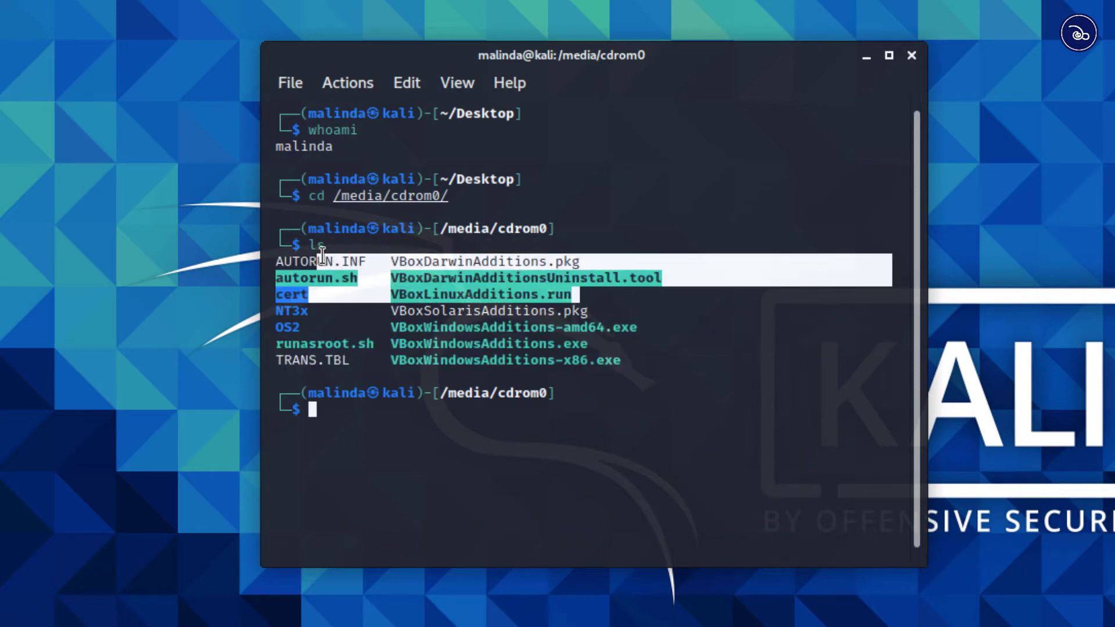
{"action": "left_click", "coordinate": [355, 413]}
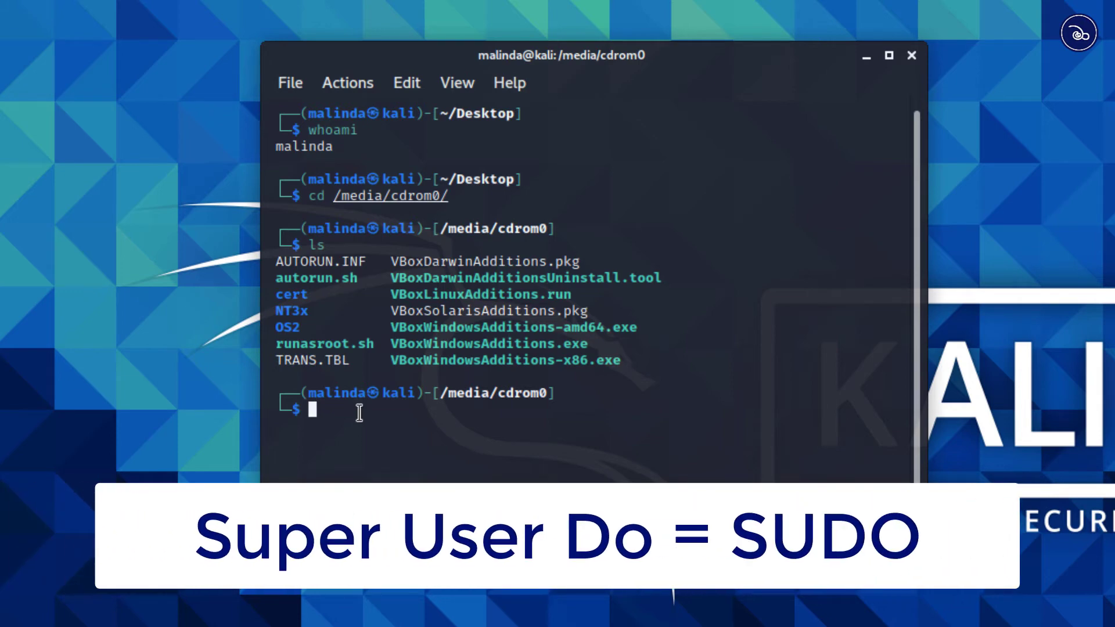
Run sudo sh VBoxLinuxAdditions.run, copying the installer's file name from the listing, and enter the account password
{"action": "type", "text": "sudo"}
{"action": "type", "text": "su"}
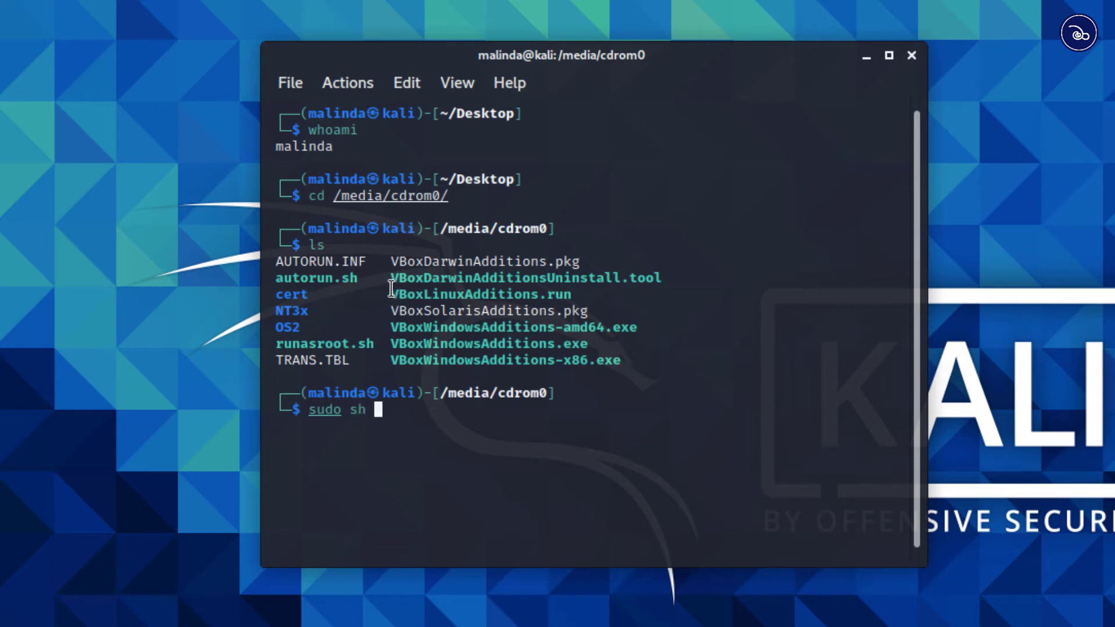
{"action": "left_click_drag", "start_coordinate": [391, 288], "coordinate": [579, 296]}
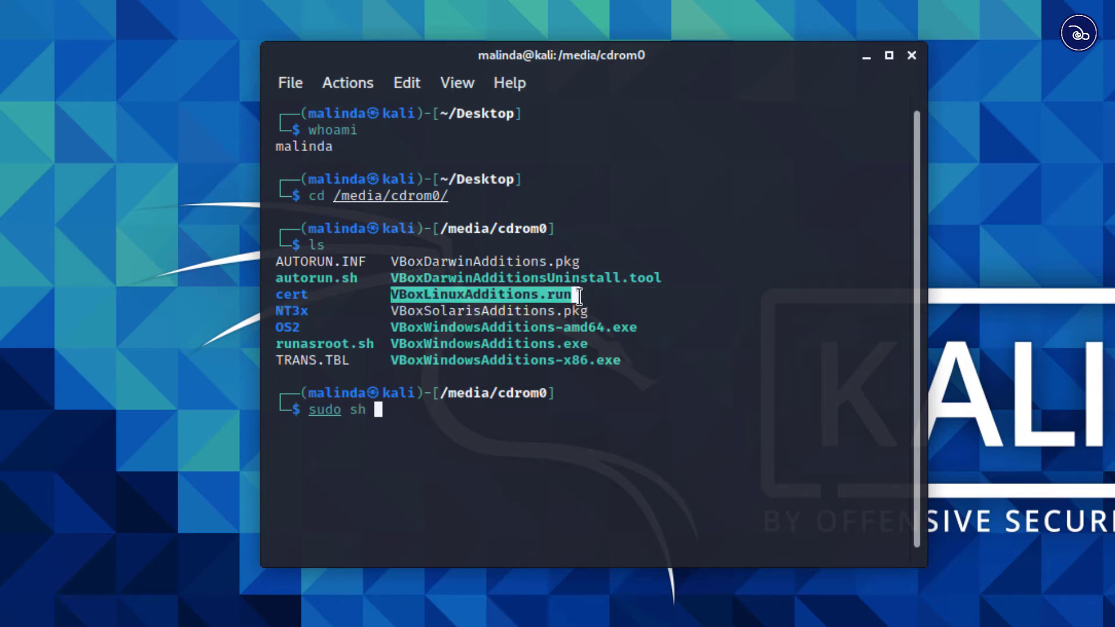
{"action": "right_click", "coordinate": [562, 300]}
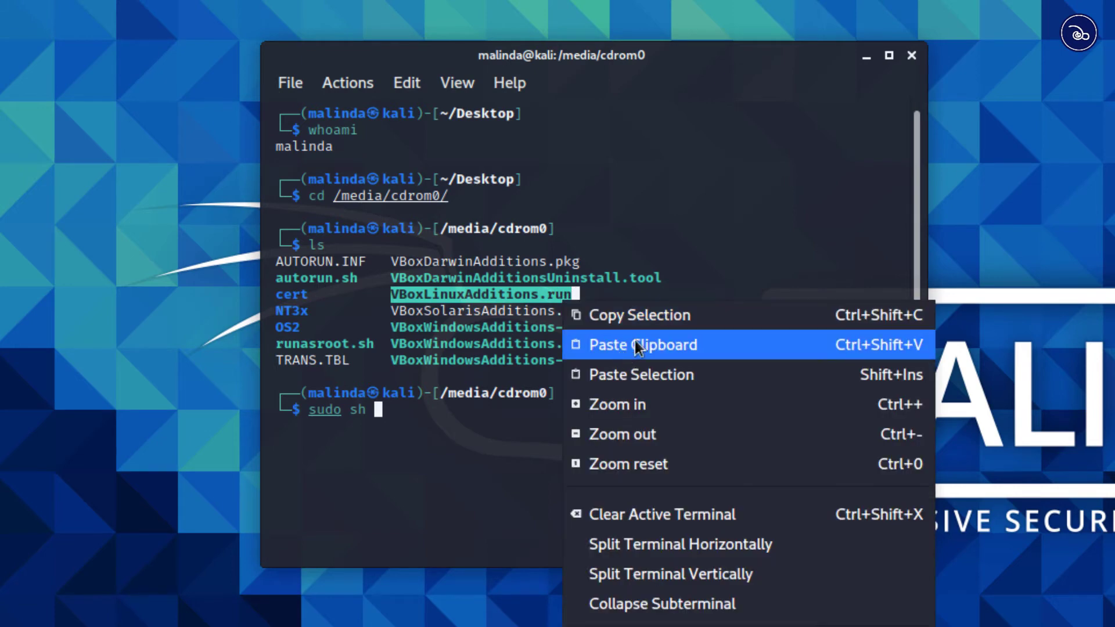
{"action": "left_click", "coordinate": [653, 319]}
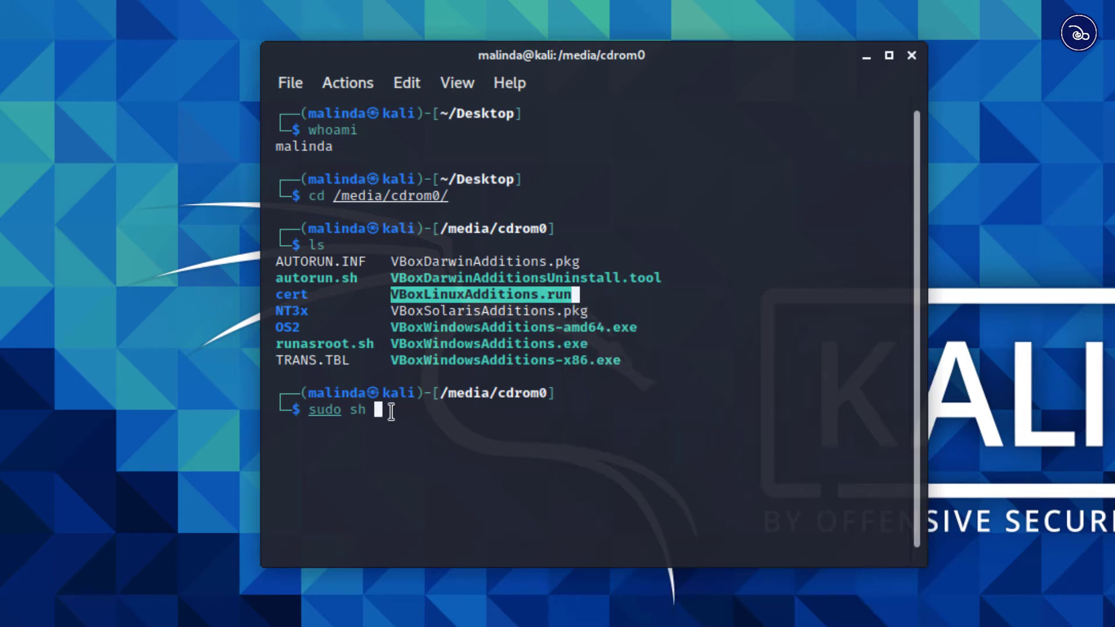
{"action": "right_click", "coordinate": [391, 412]}
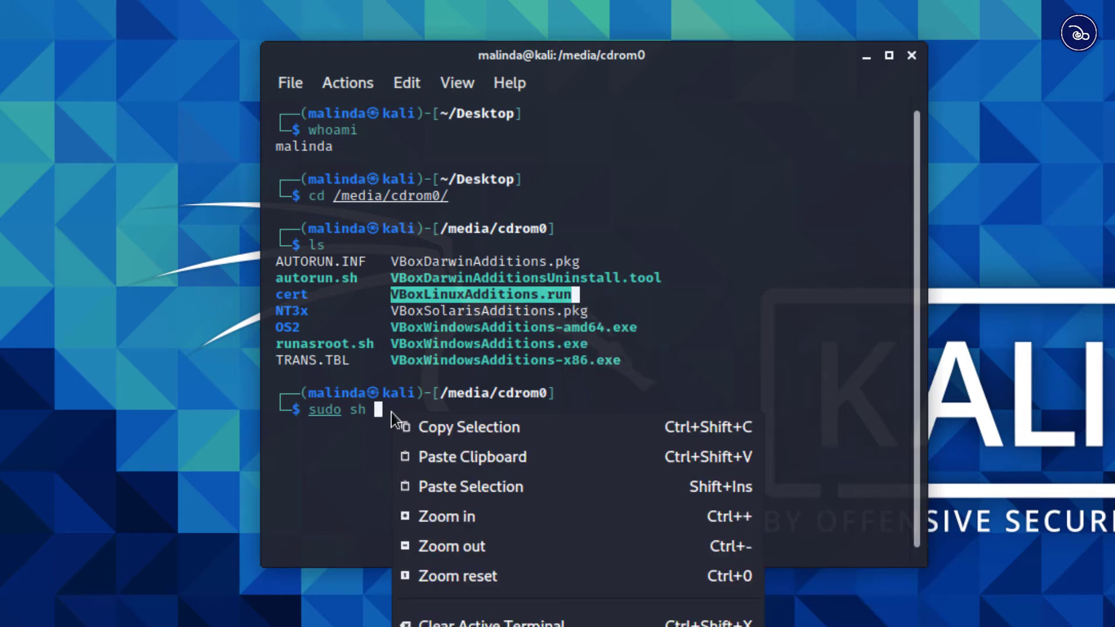
{"action": "left_click", "coordinate": [458, 457]}
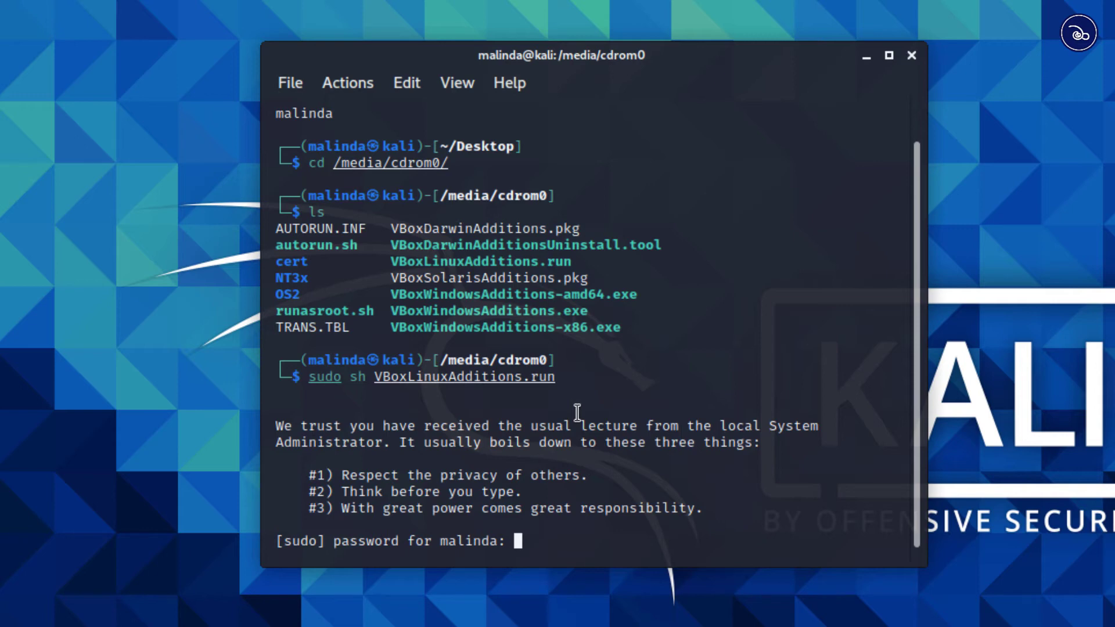
{"action": "key", "text": "Return"}
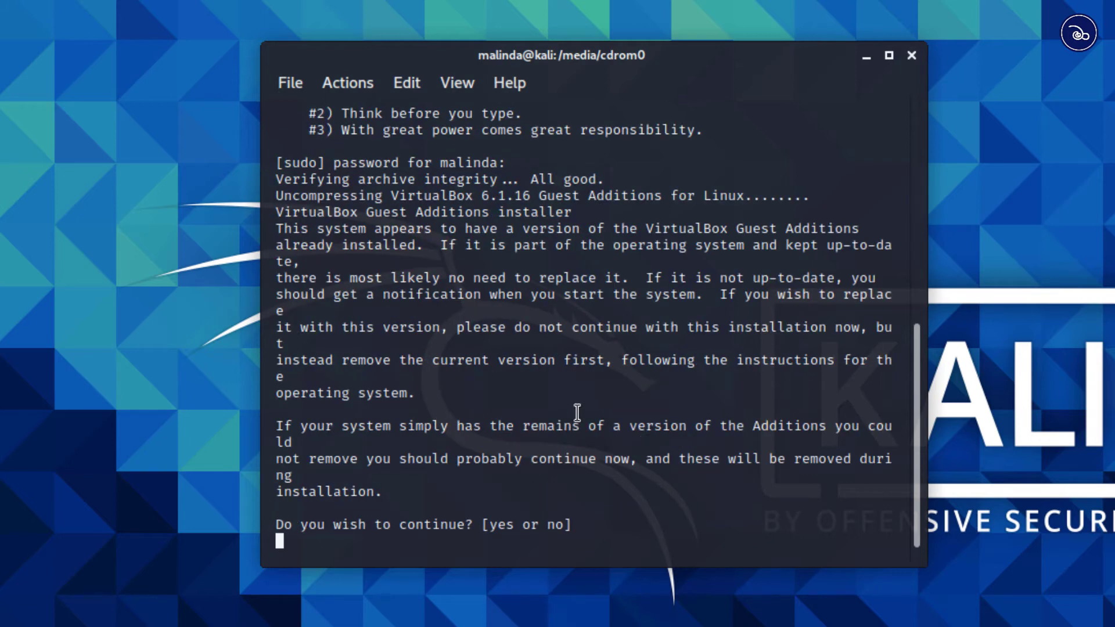
Answer yes to continue with the Guest Additions installation
{"action": "type", "text": "ye"}
{"action": "type", "text": "s"}
{"action": "key", "text": "Return"}
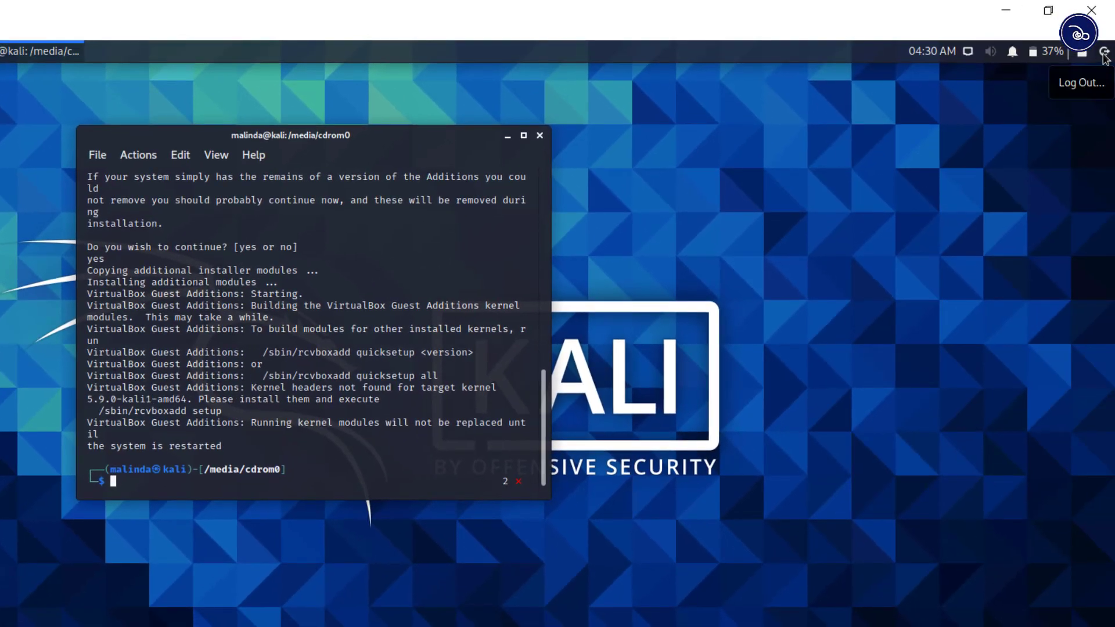
Check the restart option in the Log Out dialog, cancel it, and reboot Kali from the terminal with sudo reboot
{"action": "left_click", "coordinate": [1103, 55]}
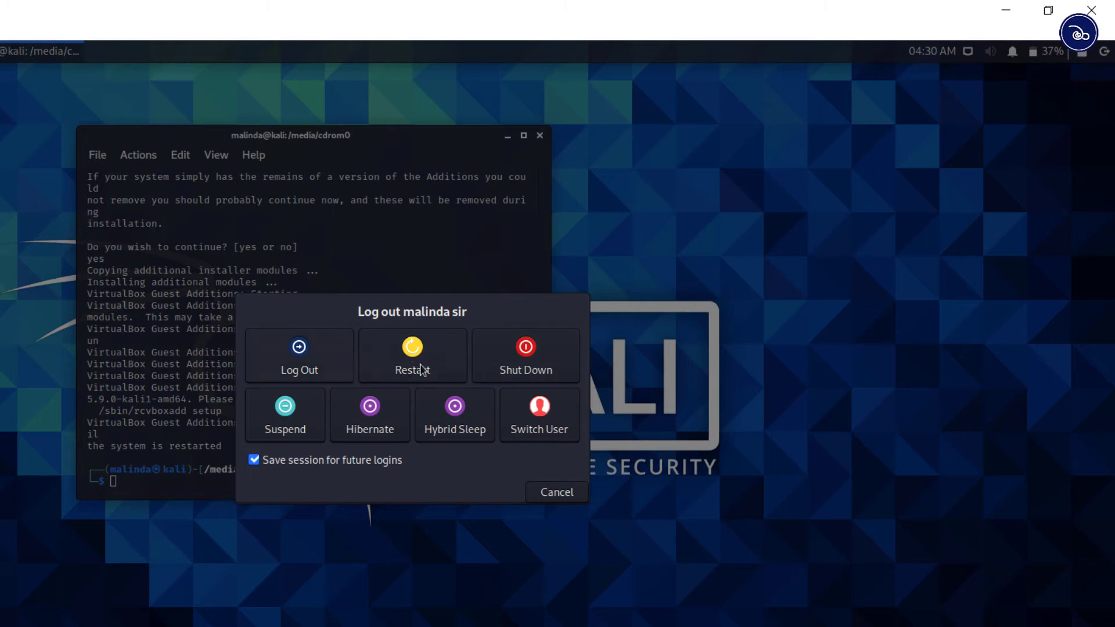
{"action": "left_click", "coordinate": [558, 493]}
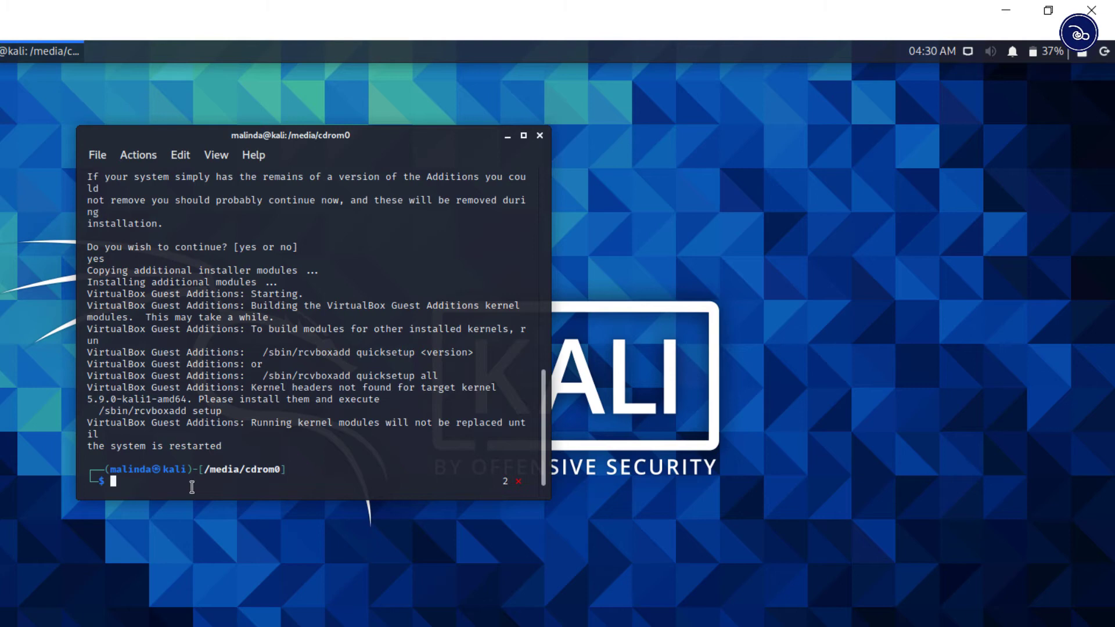
{"action": "type", "text": "sudo"}
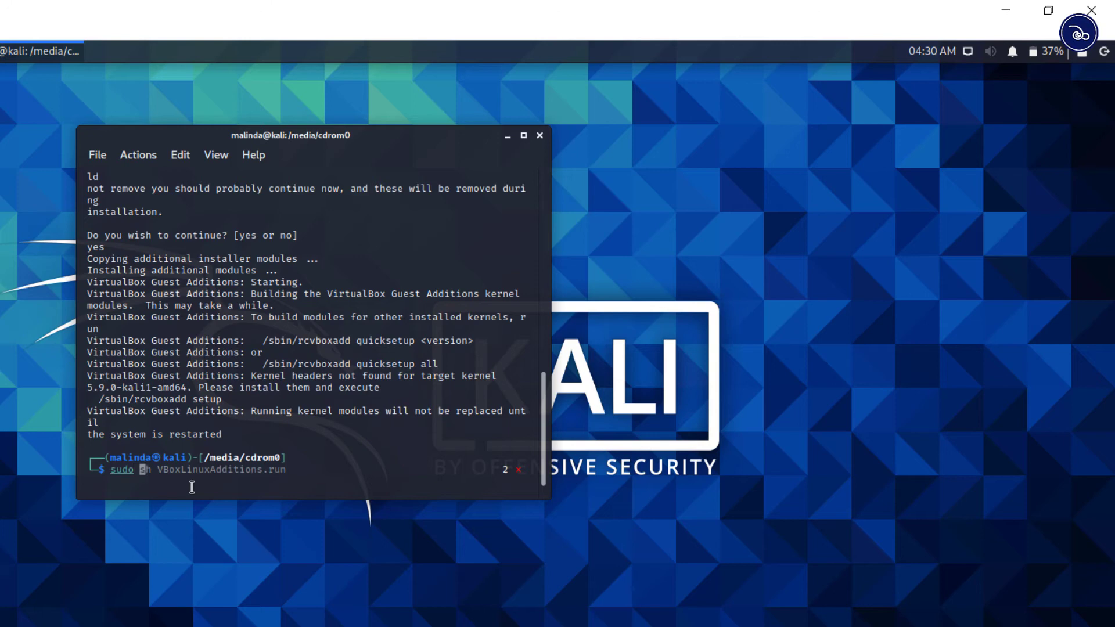
{"action": "type", "text": " reboo"}
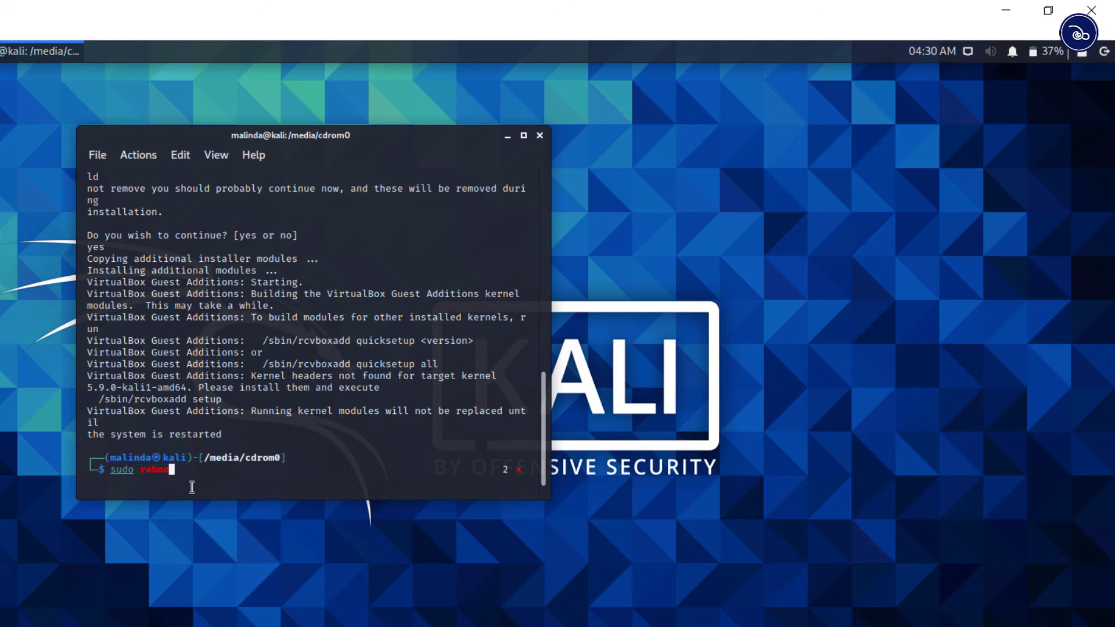
{"action": "type", "text": "t"}
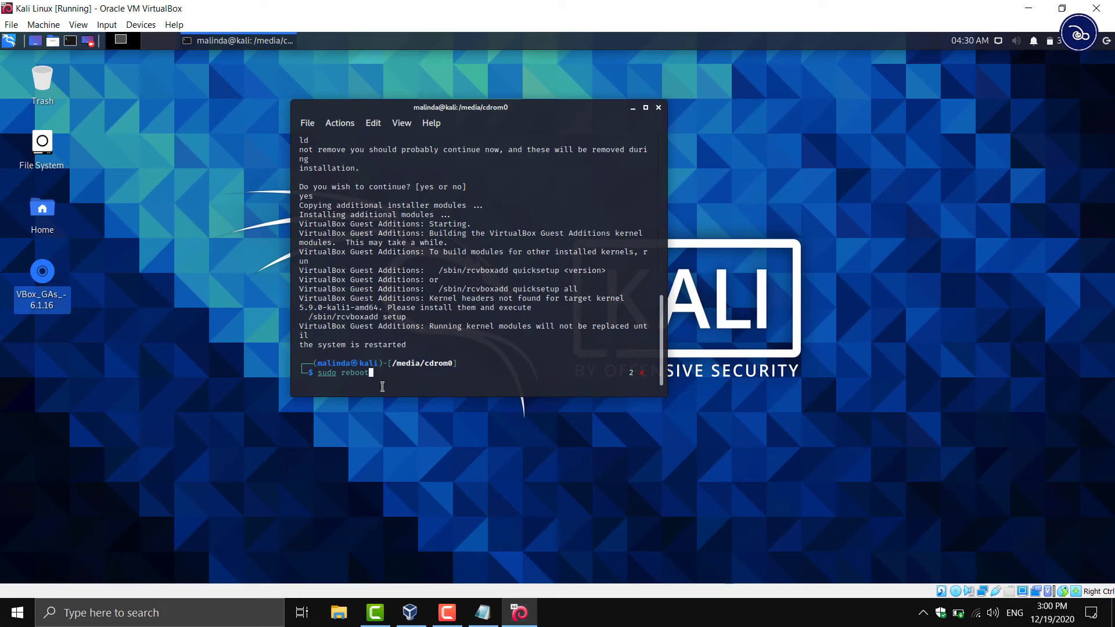
{"action": "key", "text": "Return"}
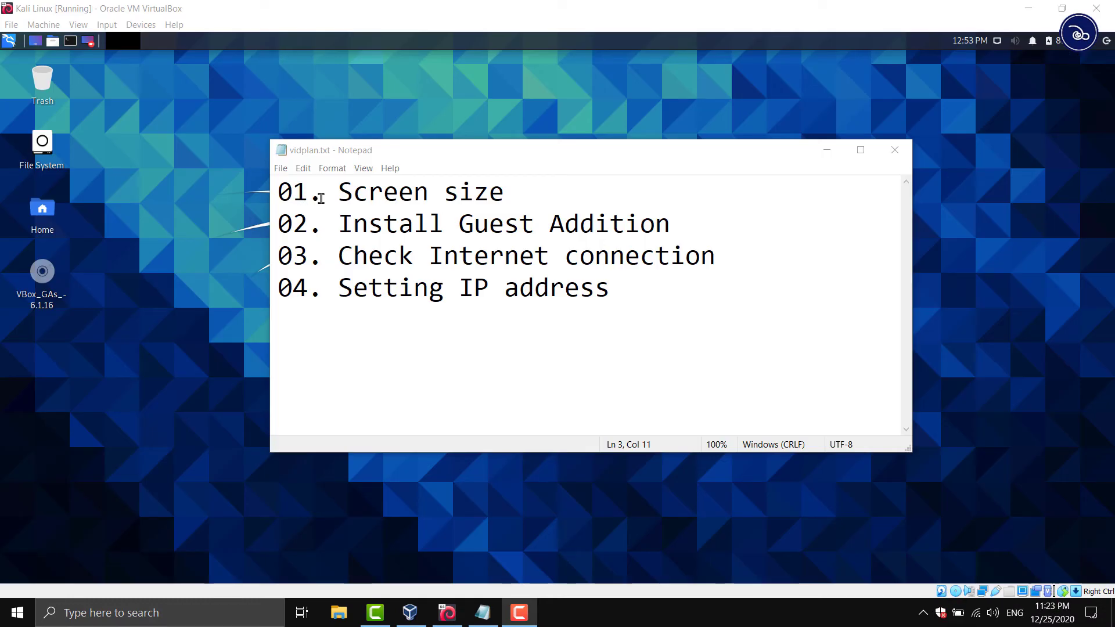
Review the Screen size, Install Guest Addition and Check Internet connection items in vidplan.txt in Notepad, then minimize the file
{"action": "left_click_drag", "start_coordinate": [276, 192], "coordinate": [510, 200]}
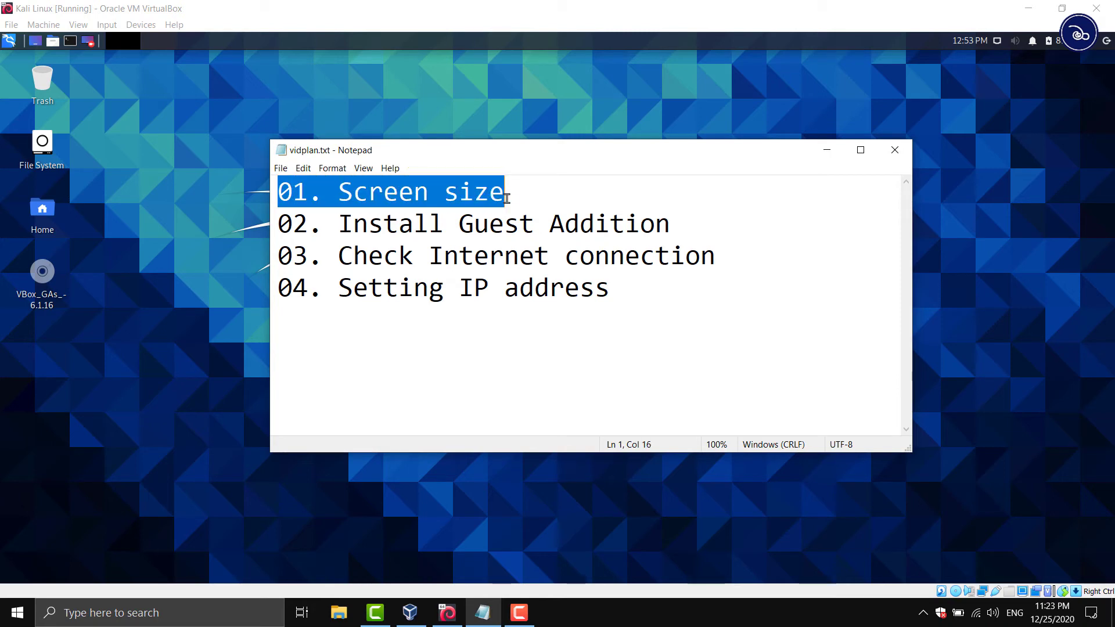
{"action": "left_click", "coordinate": [277, 228]}
{"action": "left_click_drag", "start_coordinate": [276, 227], "coordinate": [290, 196]}
{"action": "left_click", "coordinate": [675, 227]}
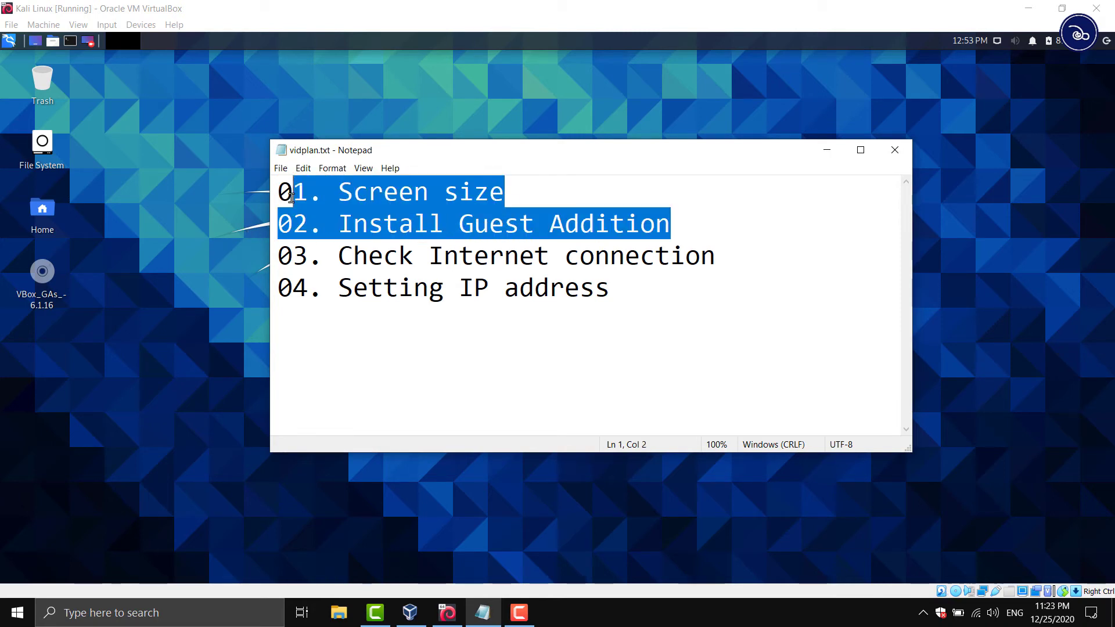
{"action": "left_click", "coordinate": [302, 261]}
{"action": "left_click_drag", "start_coordinate": [278, 260], "coordinate": [561, 259]}
{"action": "left_click", "coordinate": [425, 264]}
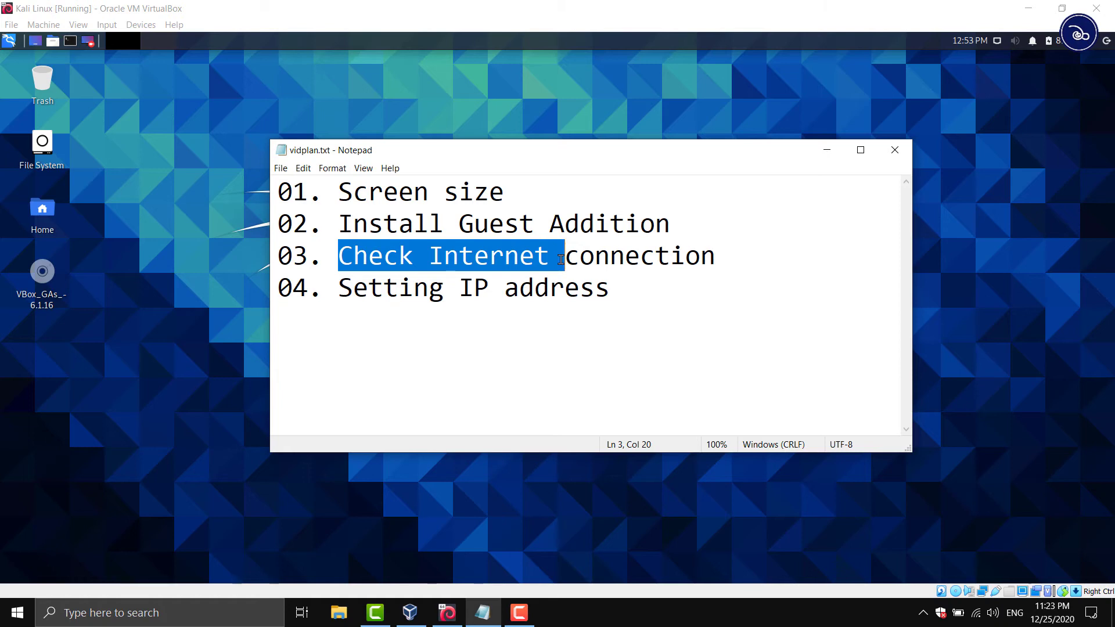
{"action": "left_click", "coordinate": [593, 258]}
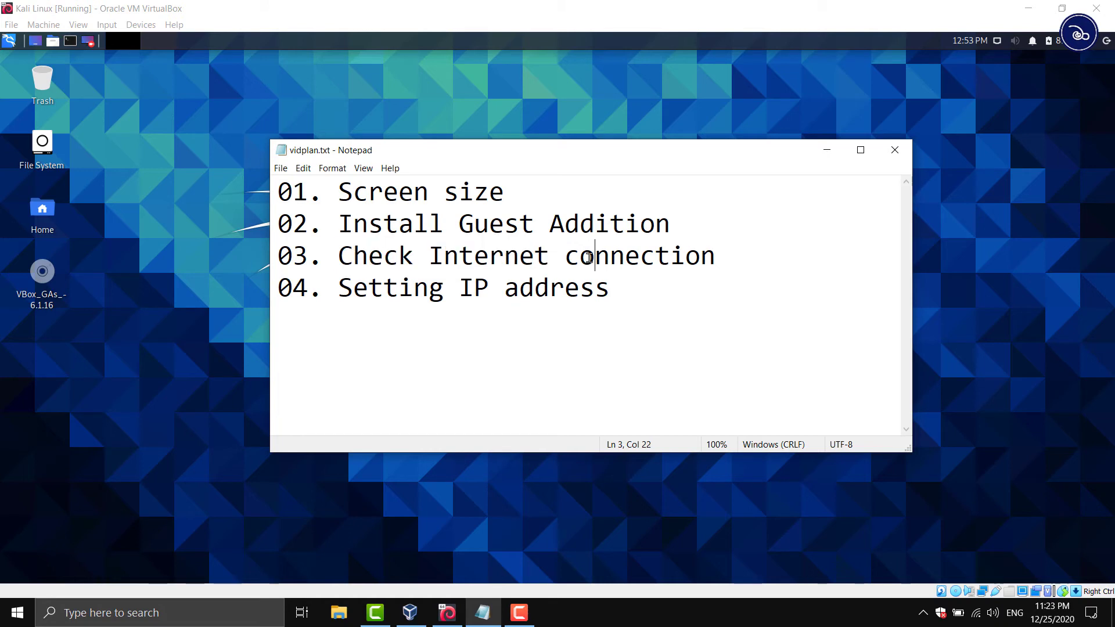
{"action": "left_click", "coordinate": [817, 155]}
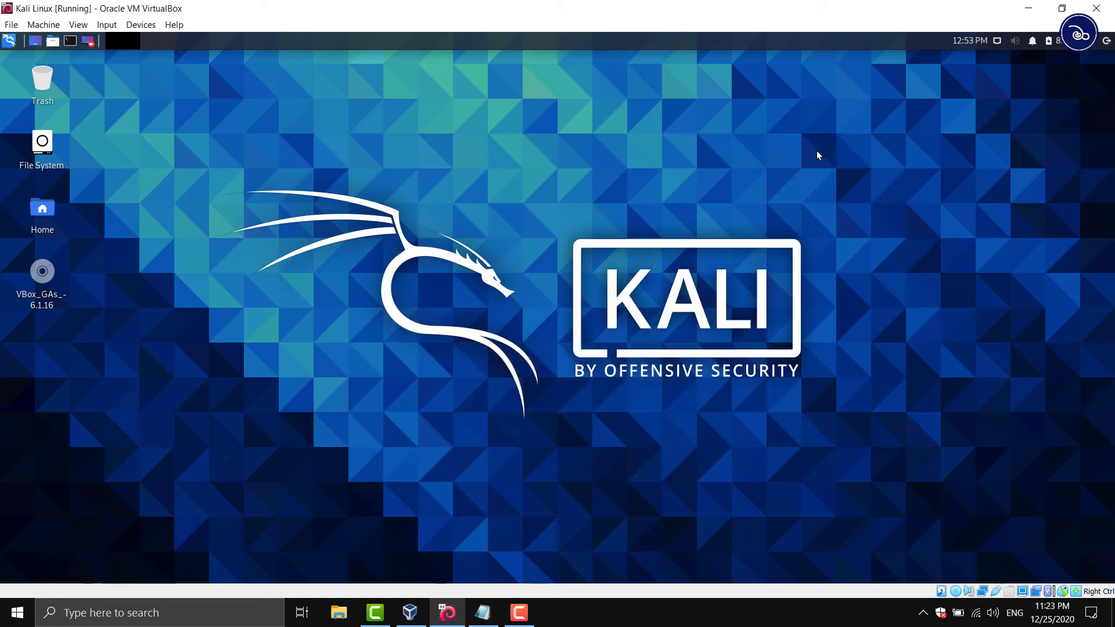
Bring vidplan.txt back up in Notepad, go over the plan including Install Guest Addition, and minimize it again
{"action": "left_click", "coordinate": [482, 613]}
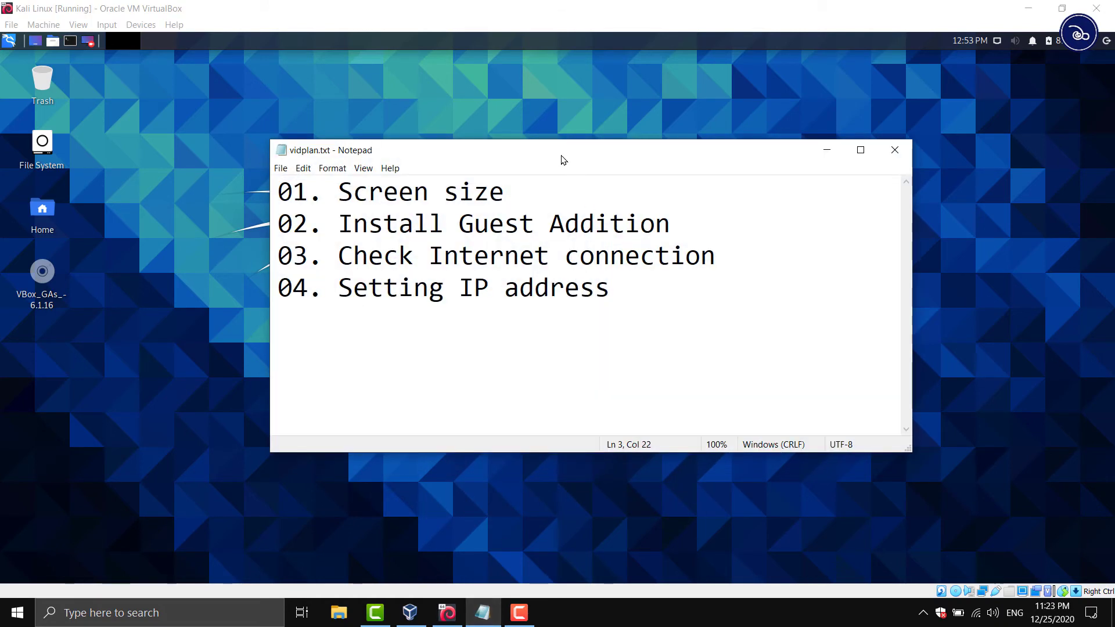
{"action": "left_click_drag", "start_coordinate": [560, 156], "coordinate": [557, 143]}
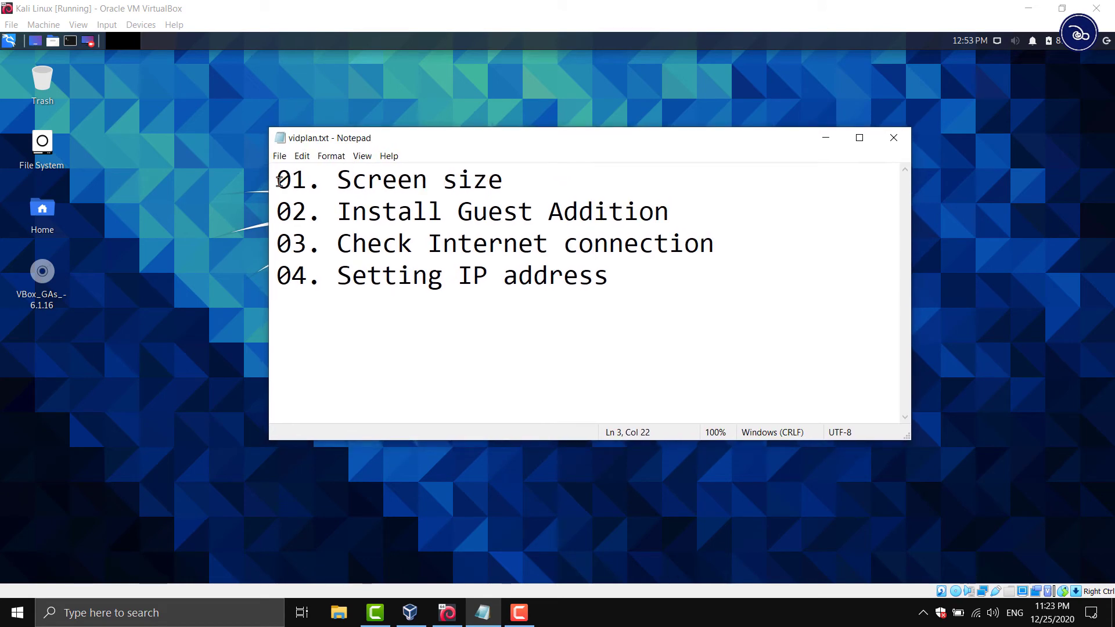
{"action": "left_click_drag", "start_coordinate": [277, 181], "coordinate": [446, 212]}
{"action": "left_click", "coordinate": [622, 272]}
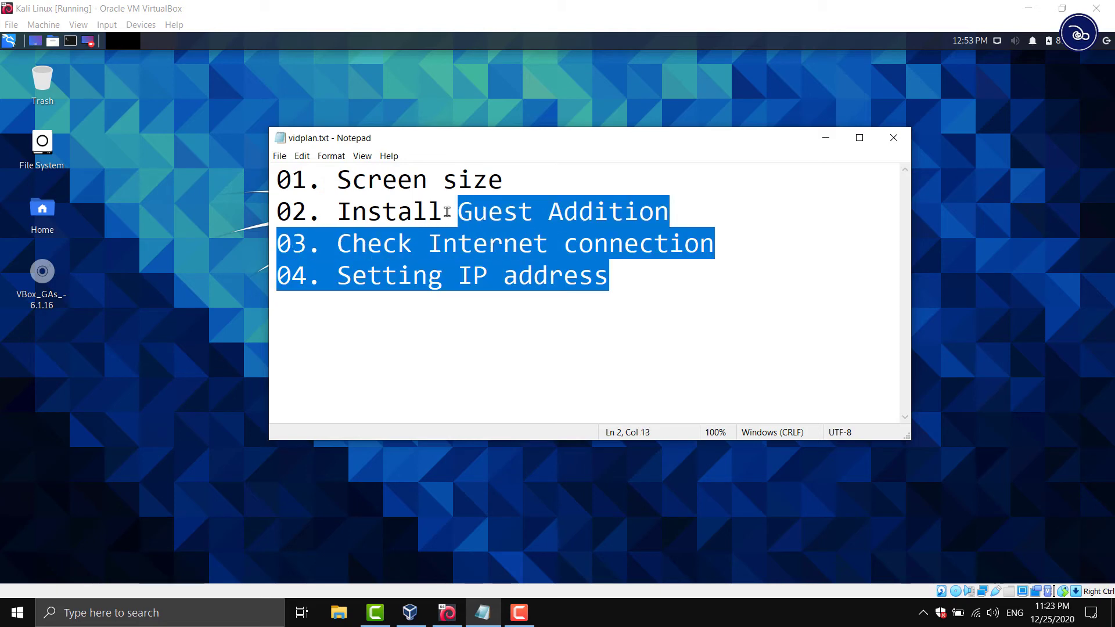
{"action": "left_click_drag", "start_coordinate": [274, 215], "coordinate": [691, 217]}
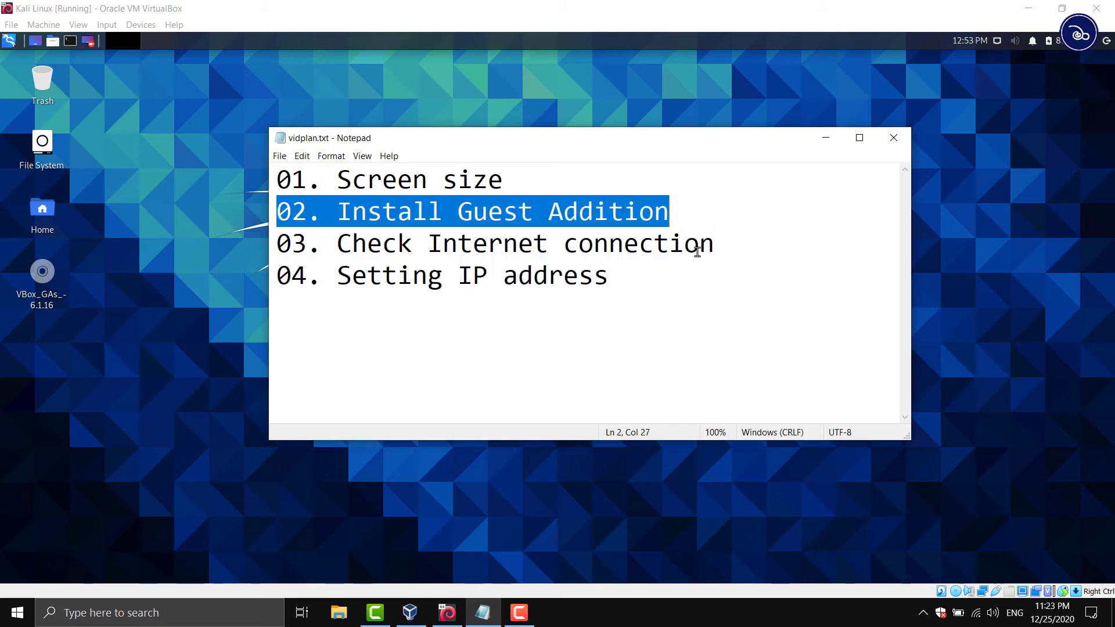
{"action": "left_click", "coordinate": [686, 299]}
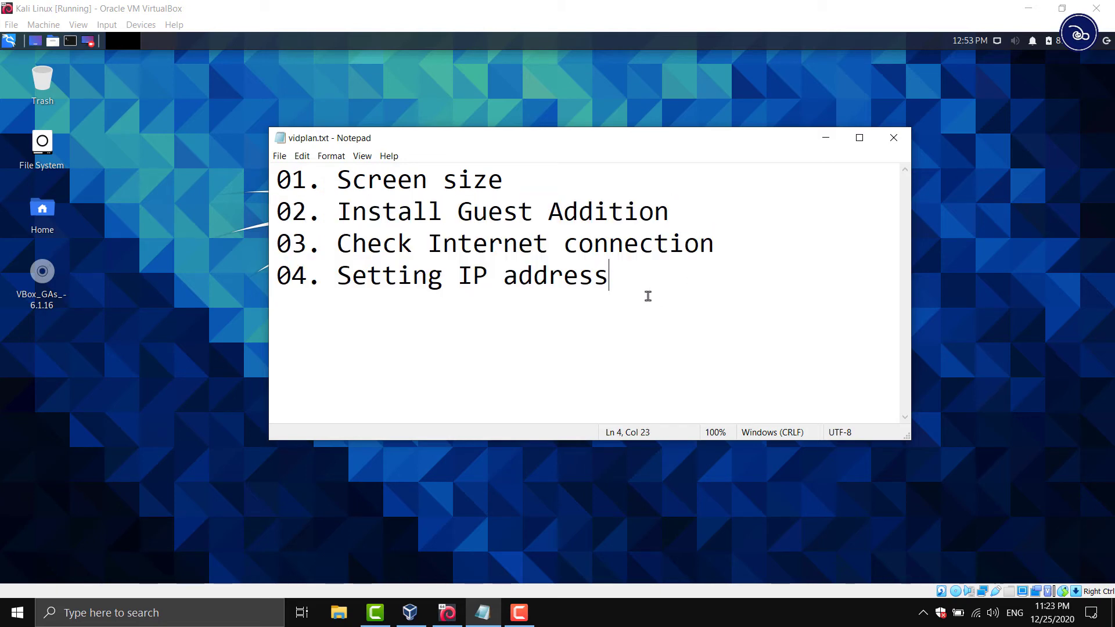
{"action": "left_click", "coordinate": [818, 139]}
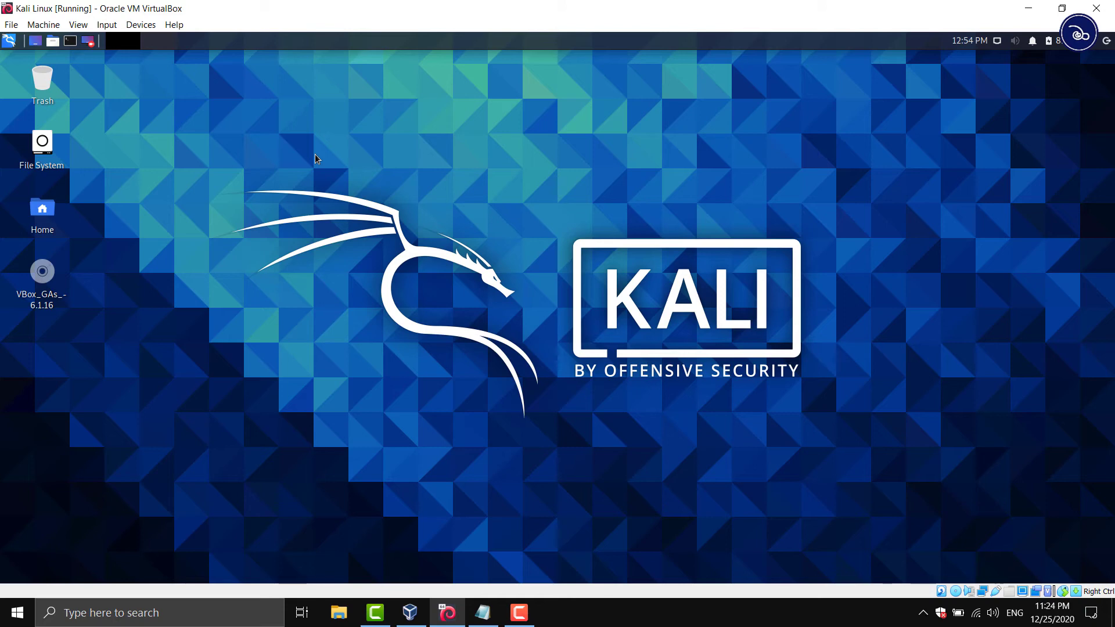
Open a new terminal from the Kali desktop and reposition its window
{"action": "right_click", "coordinate": [357, 178]}
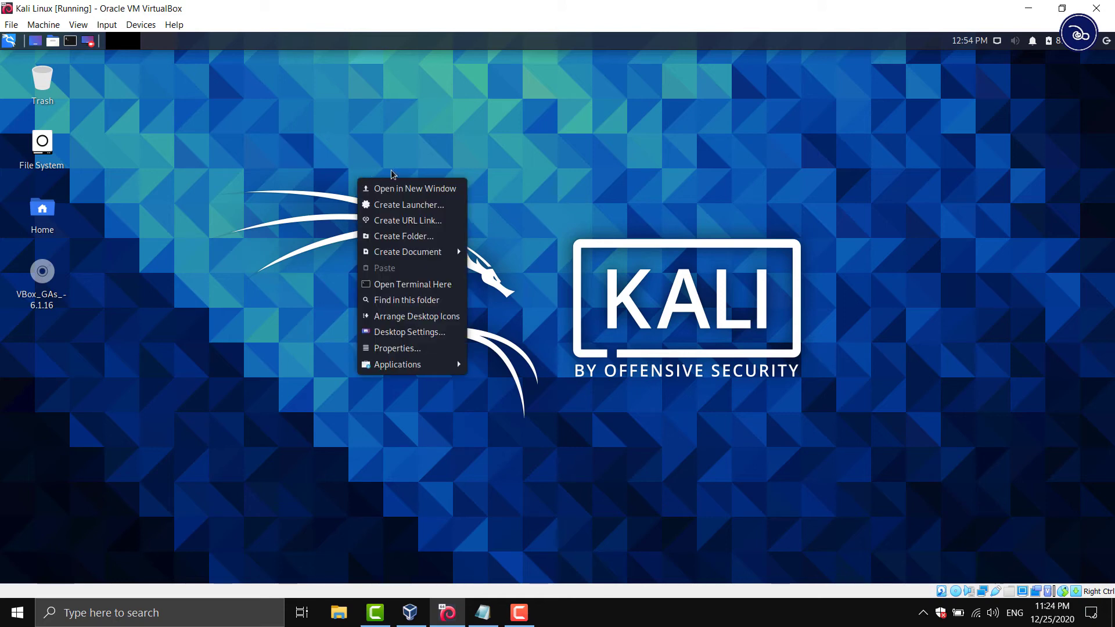
{"action": "left_click", "coordinate": [414, 288]}
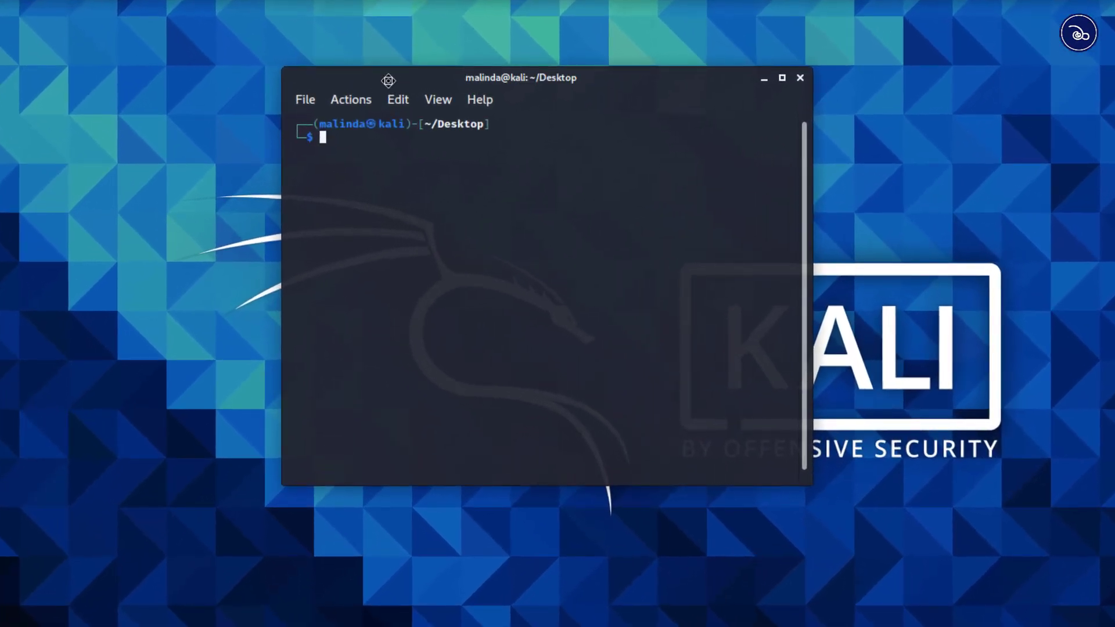
{"action": "left_click_drag", "start_coordinate": [407, 80], "coordinate": [363, 87]}
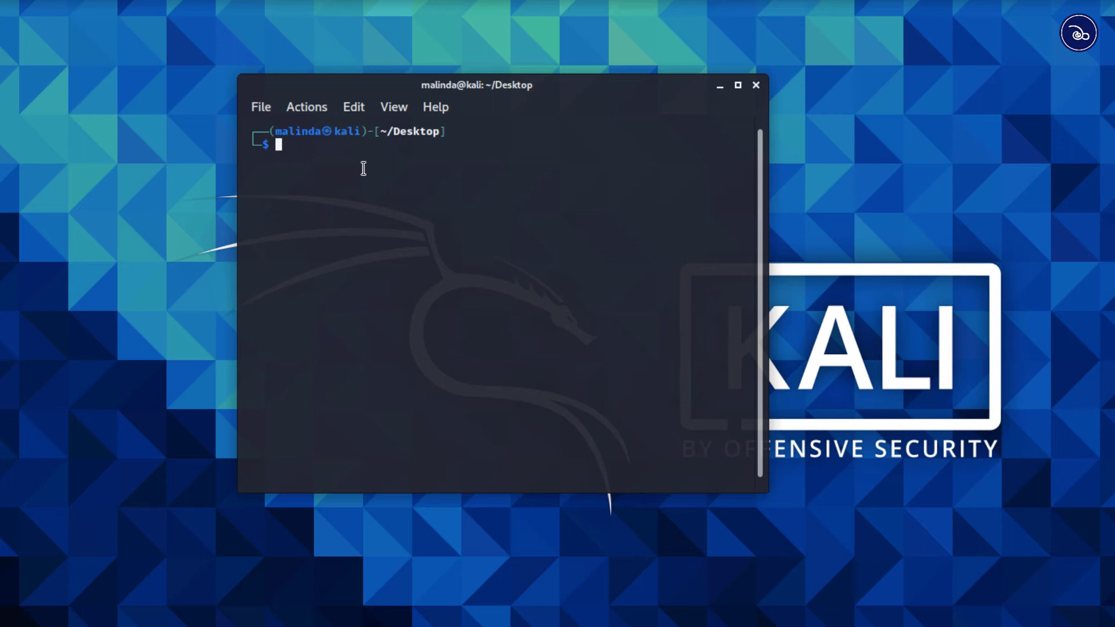
Test the Internet connection with ping google.com and stop the ping after several replies
{"action": "type", "text": "ping goog"}
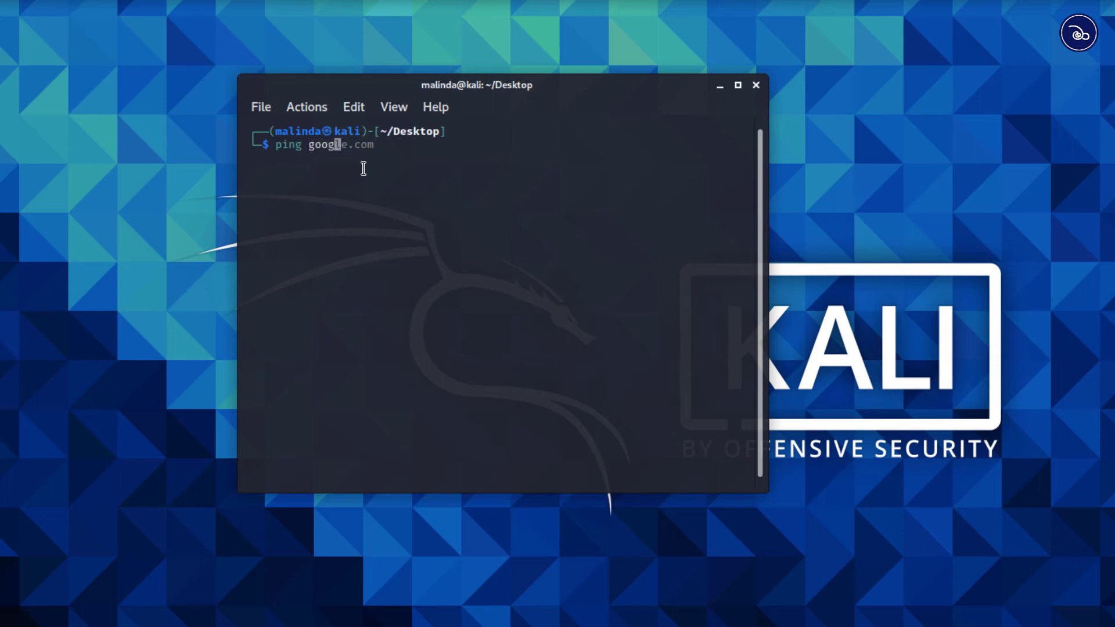
{"action": "type", "text": "le.com"}
{"action": "key", "text": "Return"}
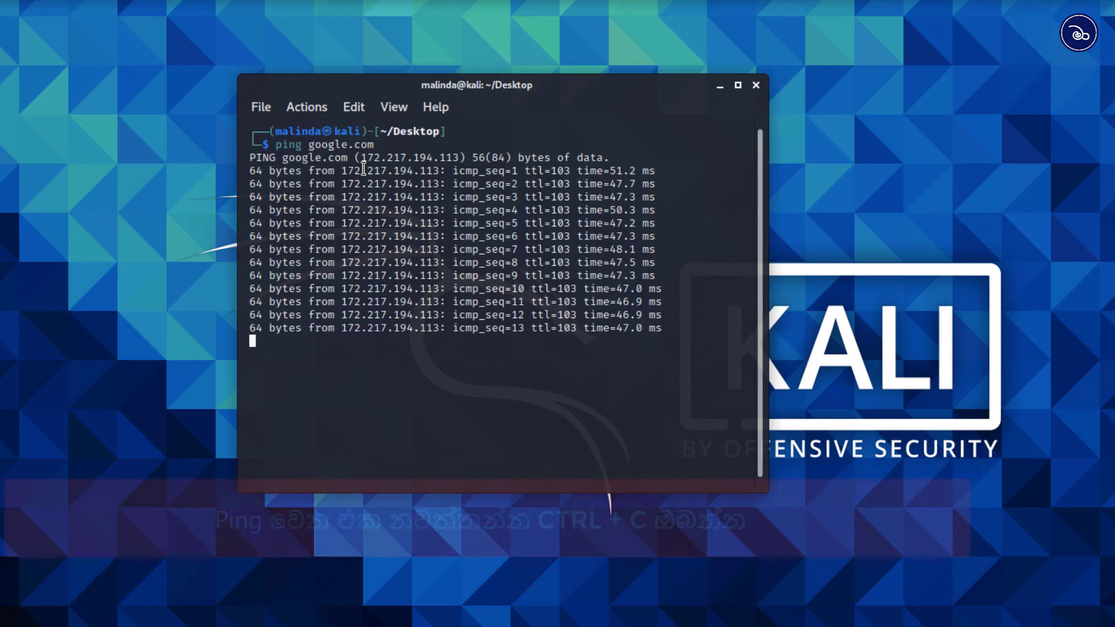
{"action": "key", "text": "ctrl+c"}
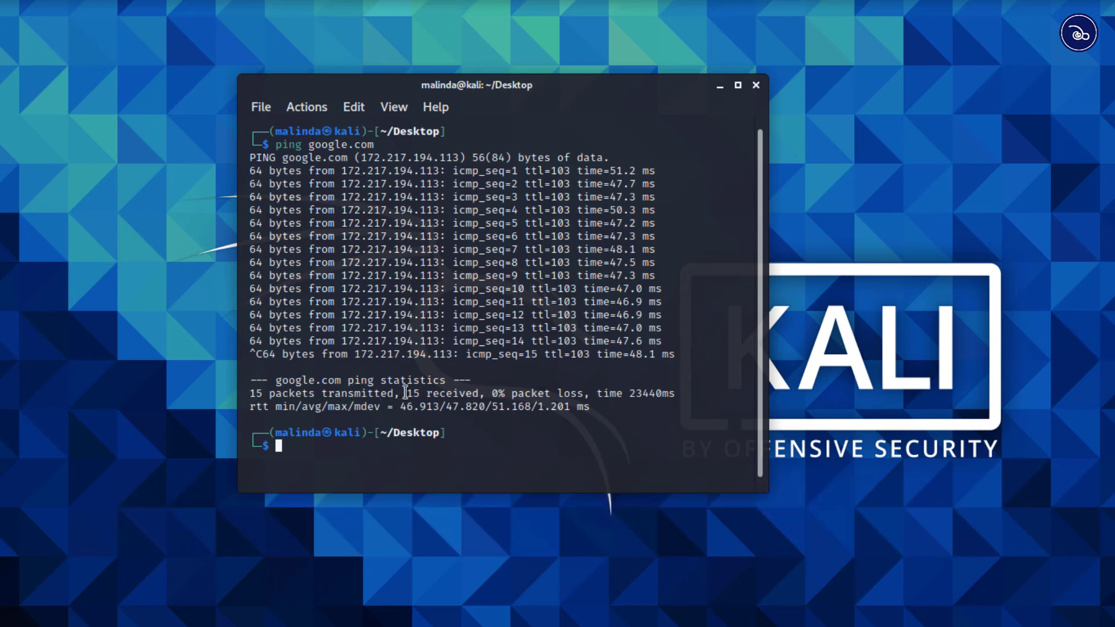
Examine the packets transmitted, received and lost in the google.com ping statistics
{"action": "left_click_drag", "start_coordinate": [405, 393], "coordinate": [498, 395]}
{"action": "left_click", "coordinate": [517, 396]}
{"action": "left_click_drag", "start_coordinate": [586, 396], "coordinate": [470, 387]}
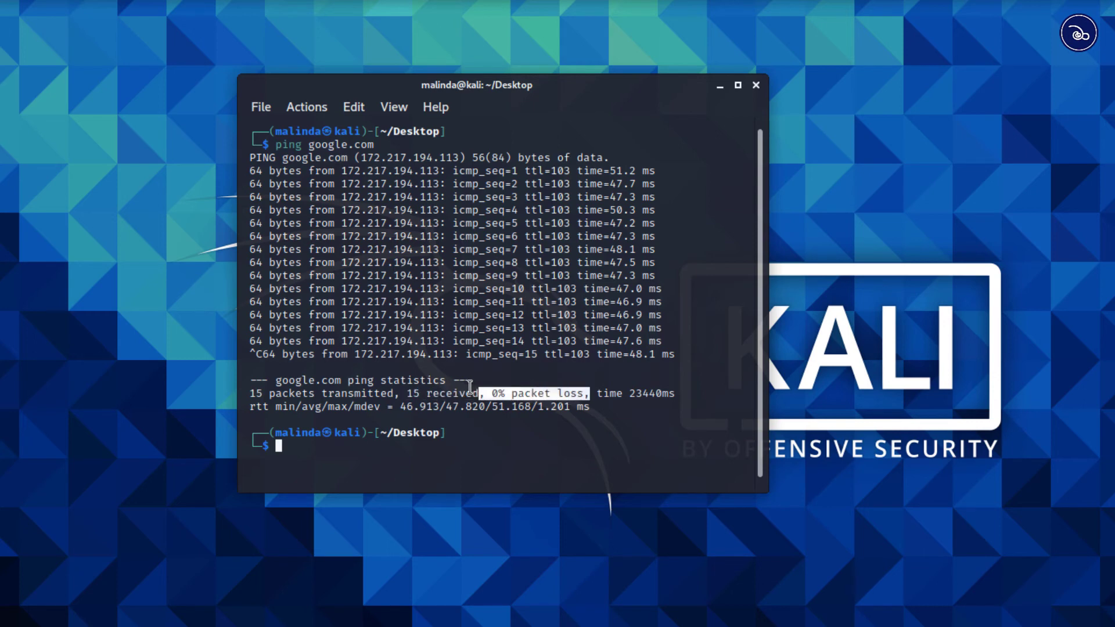
{"action": "left_click", "coordinate": [551, 413]}
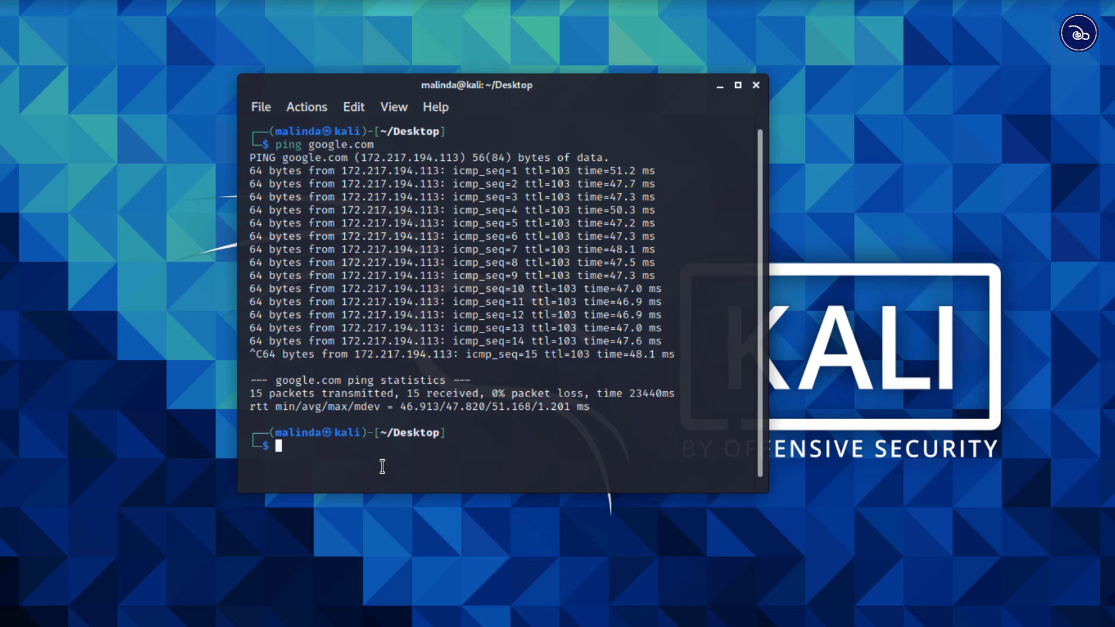
Switch to vidplan.txt in Notepad, review the Setting IP address item, and minimize the file
{"action": "key", "text": "alt+Tab"}
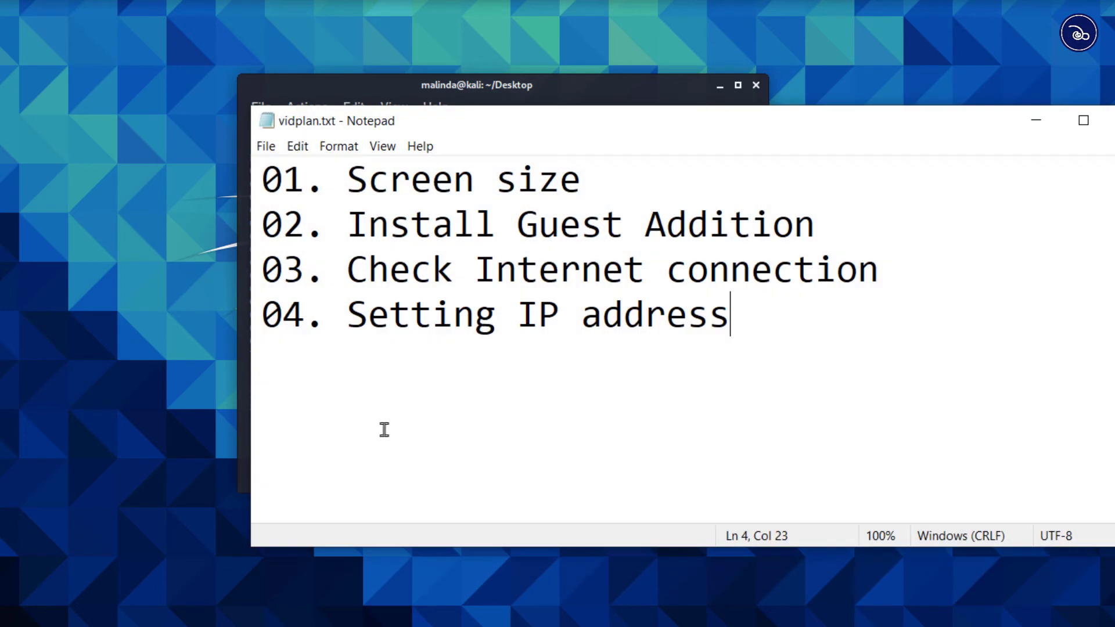
{"action": "left_click_drag", "start_coordinate": [263, 314], "coordinate": [754, 313]}
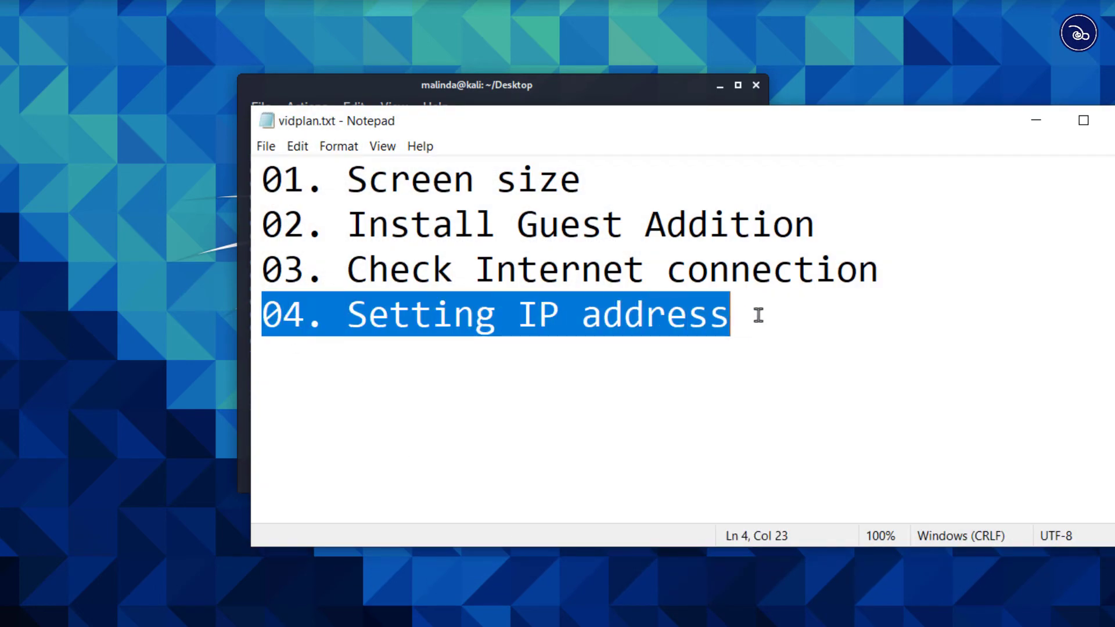
{"action": "left_click", "coordinate": [751, 324]}
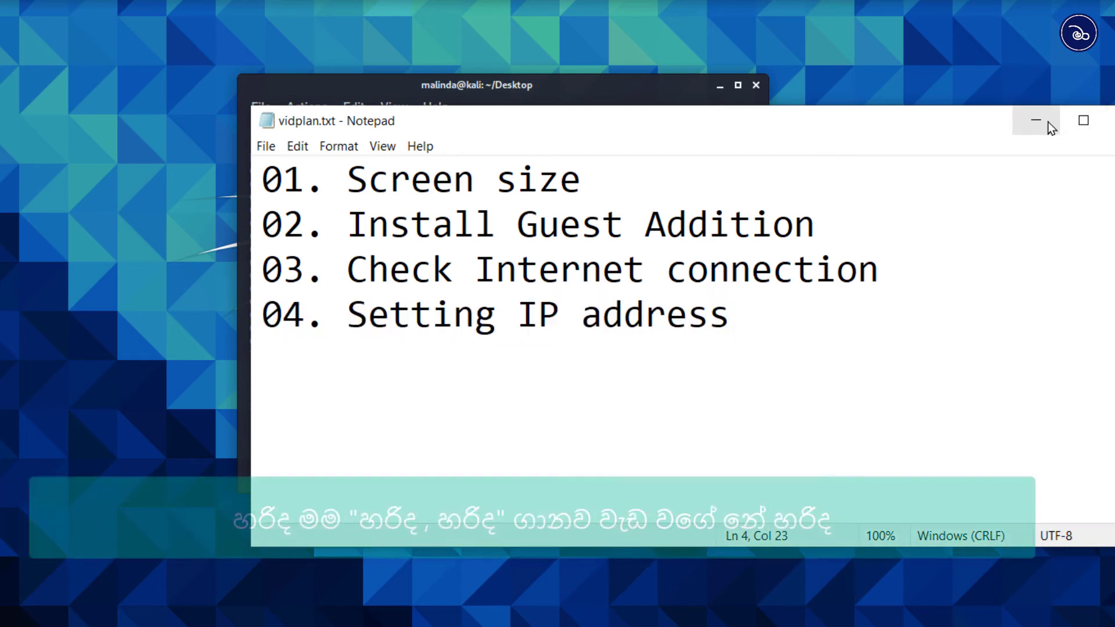
{"action": "left_click", "coordinate": [1047, 121]}
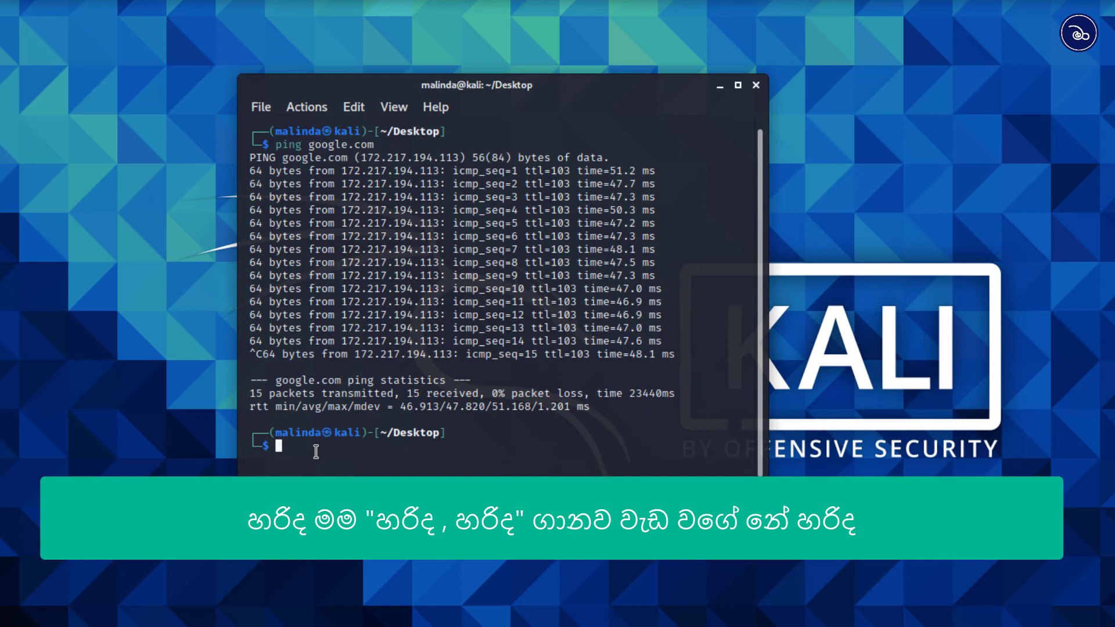
Run sudo ifconfig in the Kali terminal, enter the account password, and inspect the inet address of eth0
{"action": "type", "text": "ifcon"}
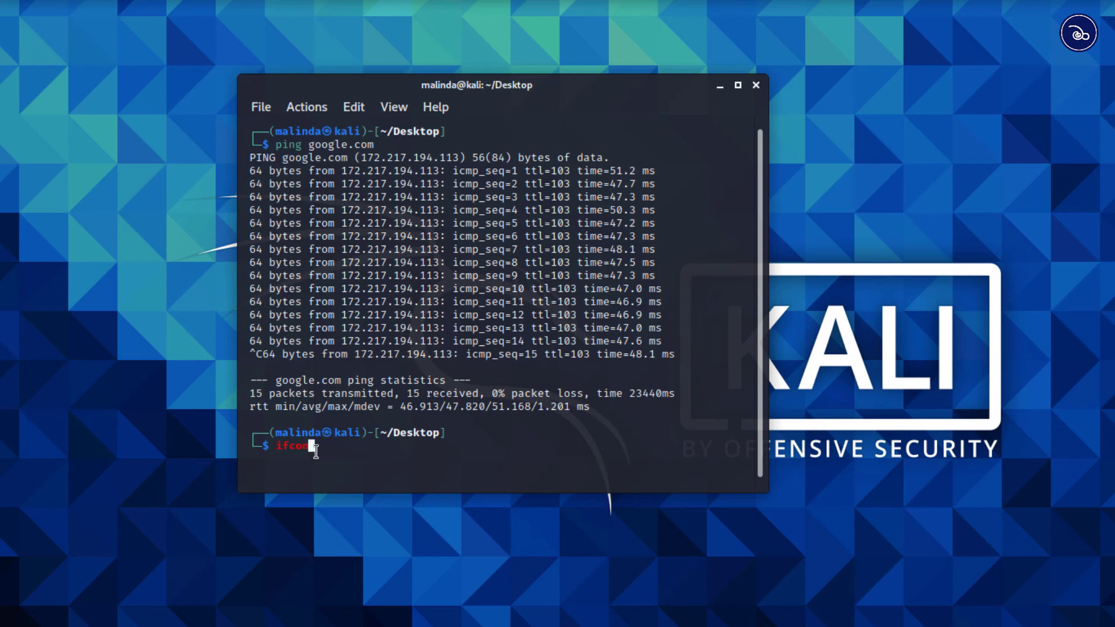
{"action": "type", "text": "fig"}
{"action": "key", "text": "Left"}
{"action": "key", "text": "Left"}
{"action": "key", "text": "Left"}
{"action": "key", "text": "Left"}
{"action": "key", "text": "Left"}
{"action": "key", "text": "Left"}
{"action": "key", "text": "Left"}
{"action": "key", "text": "Left"}
{"action": "type", "text": "sudo"}
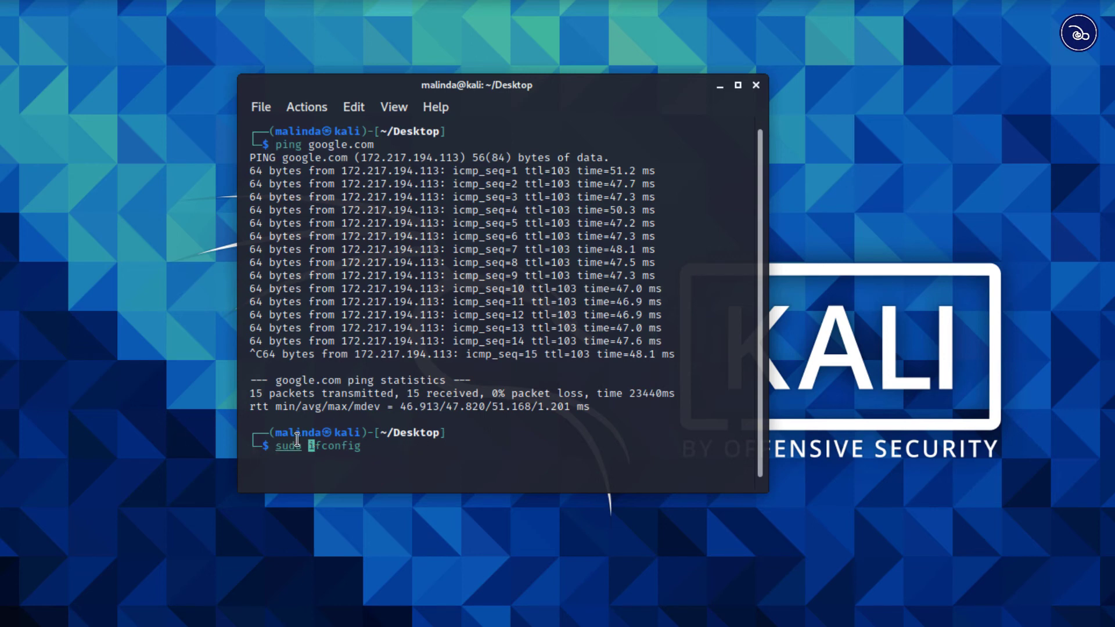
{"action": "key", "text": "Right"}
{"action": "key", "text": "Right"}
{"action": "key", "text": "Right"}
{"action": "key", "text": "Right"}
{"action": "key", "text": "Right"}
{"action": "key", "text": "Right"}
{"action": "key", "text": "Right"}
{"action": "key", "text": "Right"}
{"action": "key", "text": "Return"}
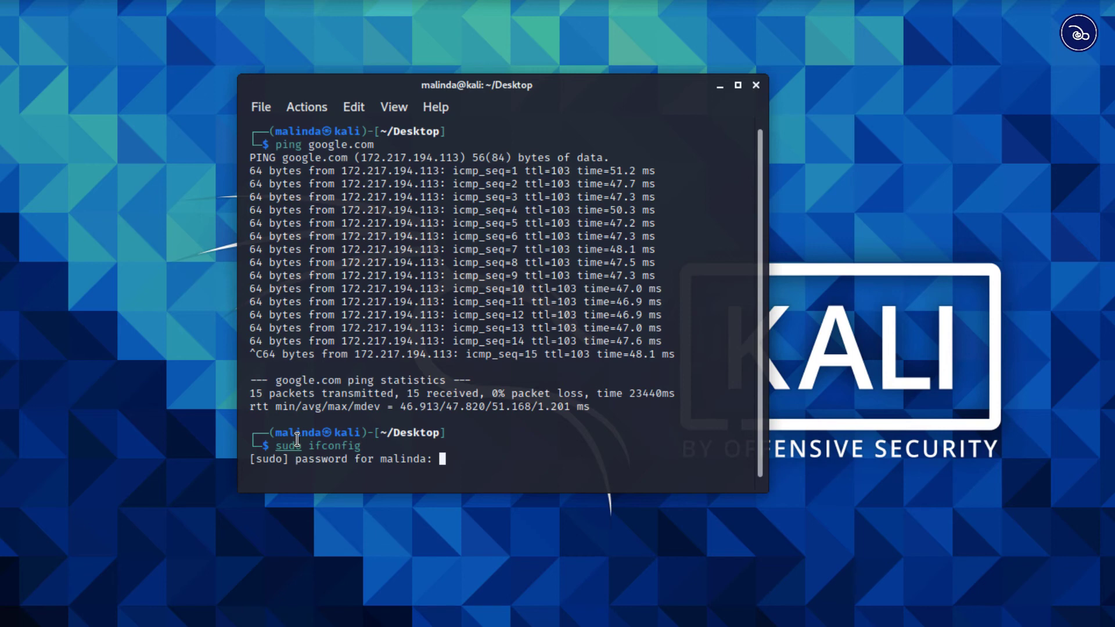
{"action": "key", "text": "Return"}
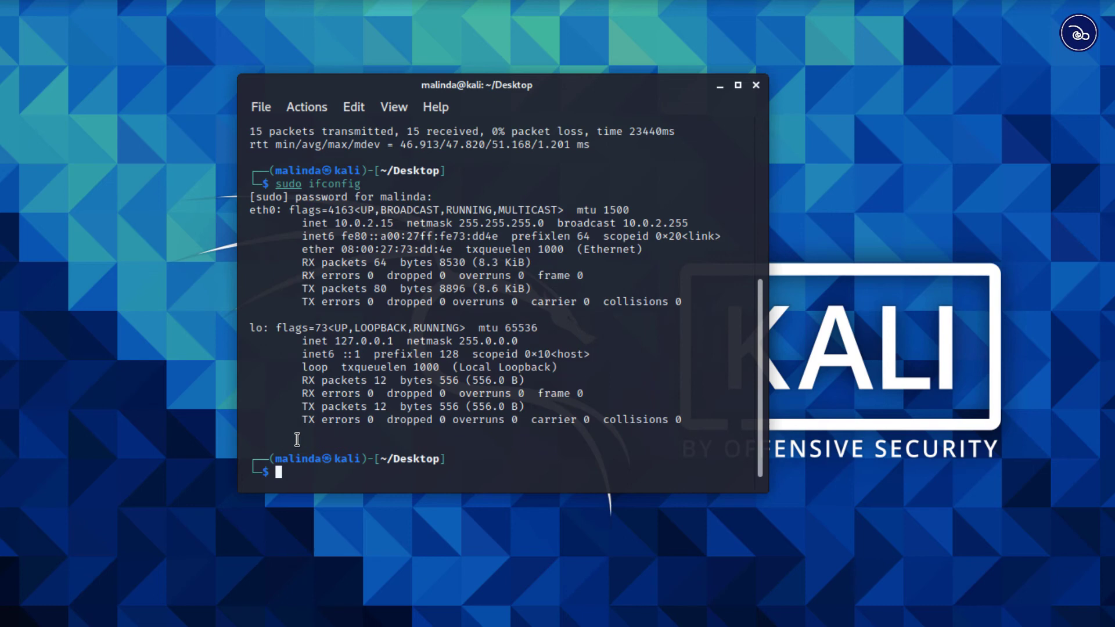
{"action": "left_click_drag", "start_coordinate": [301, 223], "coordinate": [400, 224]}
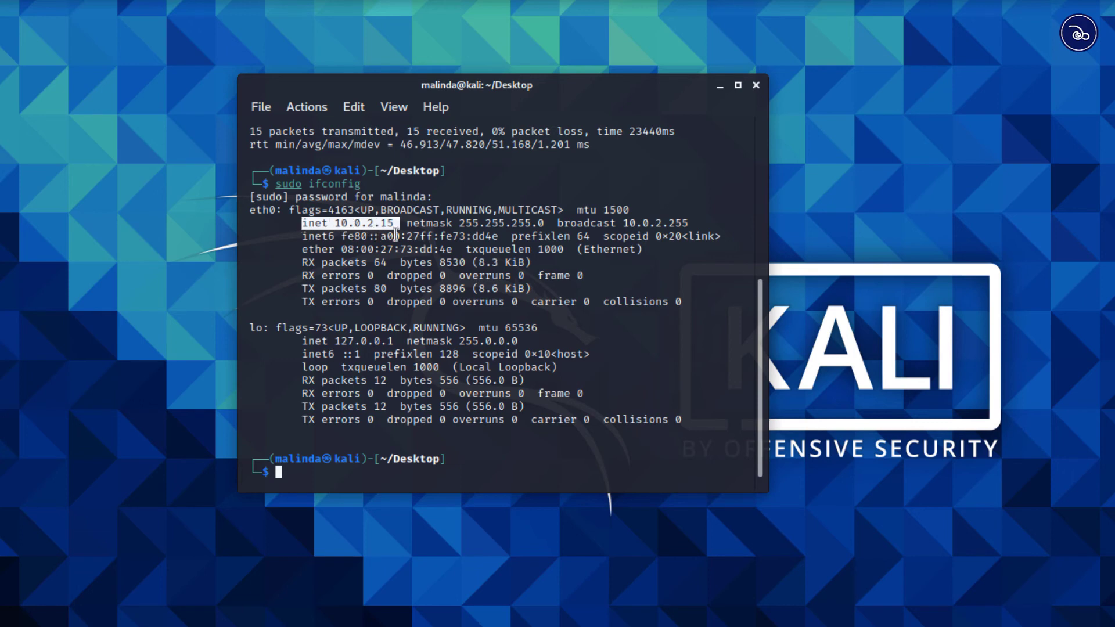
{"action": "left_click", "coordinate": [396, 224]}
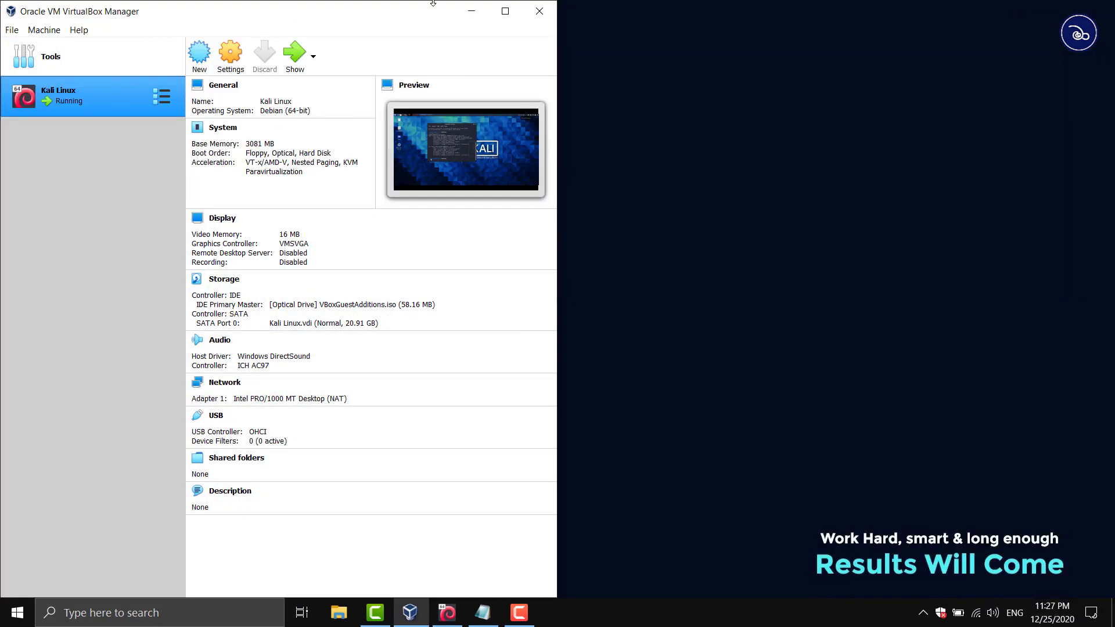
Minimize VirtualBox Manager, launch the Windows Command Prompt with cmd, and reposition its window
{"action": "left_click", "coordinate": [471, 10]}
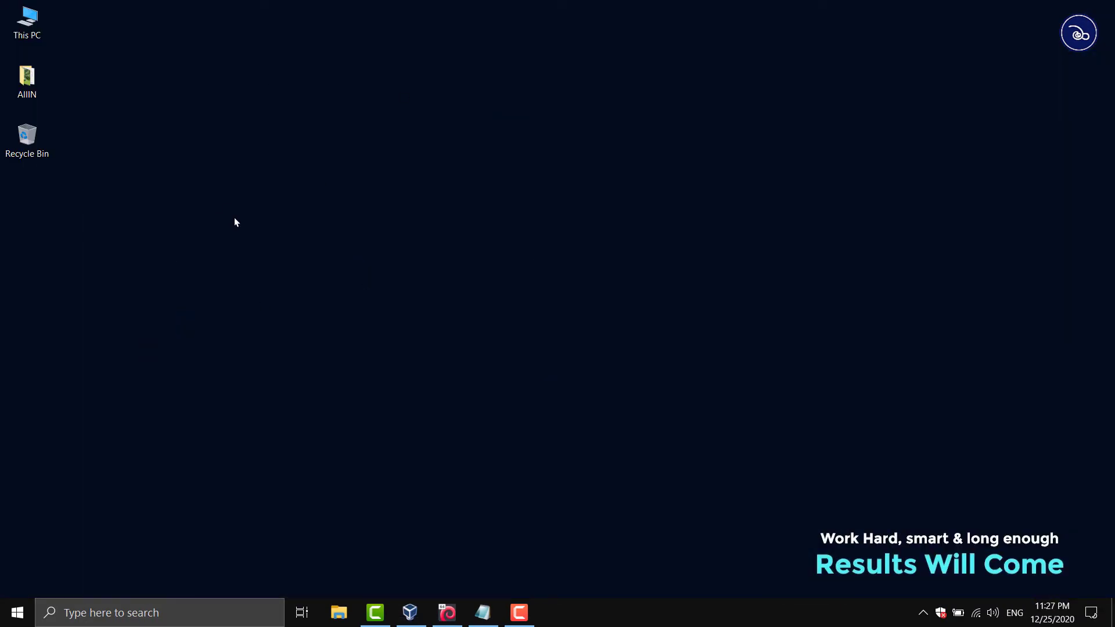
{"action": "key", "text": "super+r"}
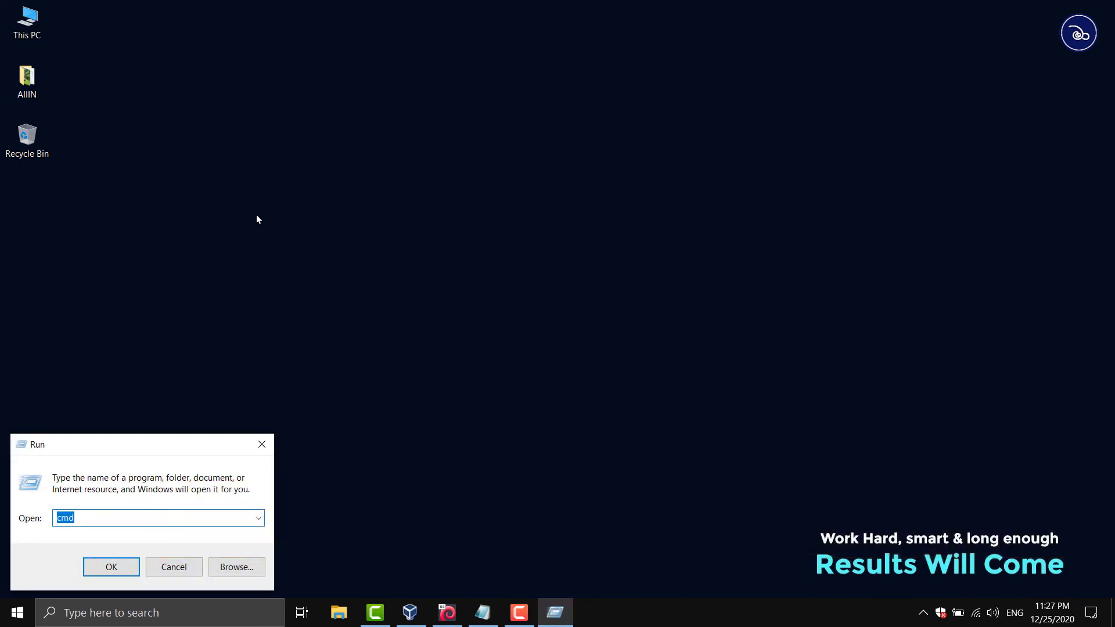
{"action": "type", "text": "cmd"}
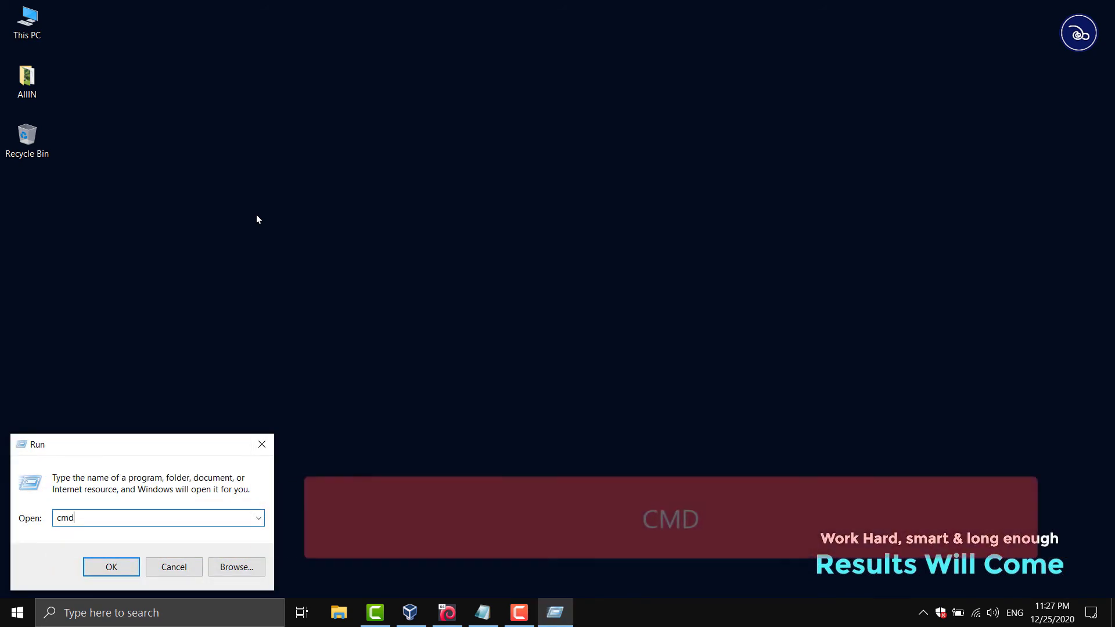
{"action": "key", "text": "Return"}
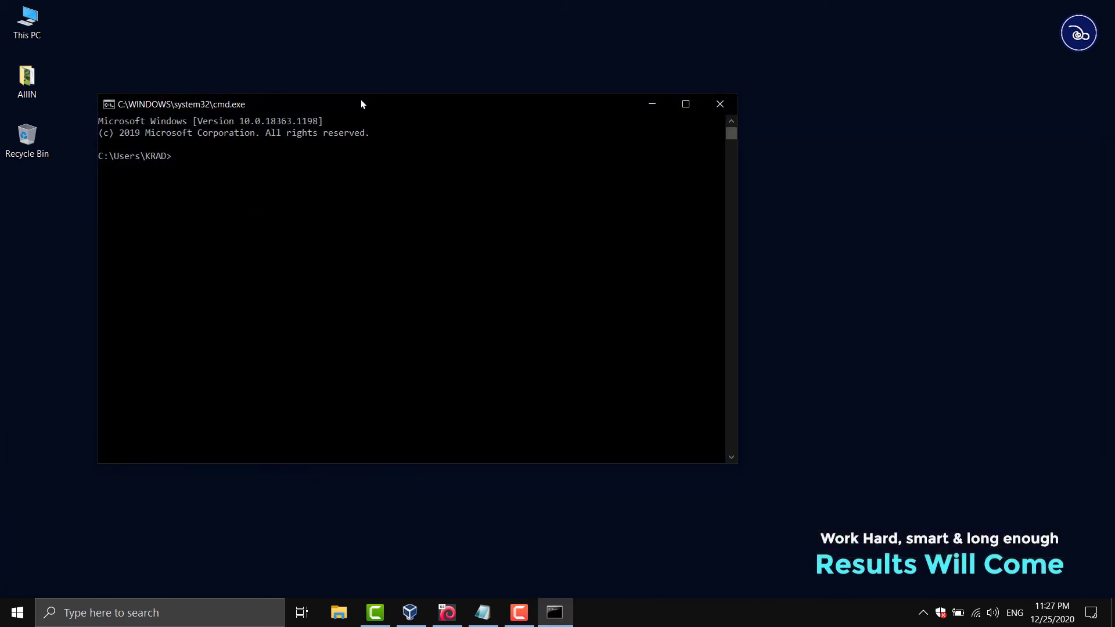
{"action": "left_click_drag", "start_coordinate": [360, 104], "coordinate": [621, 116]}
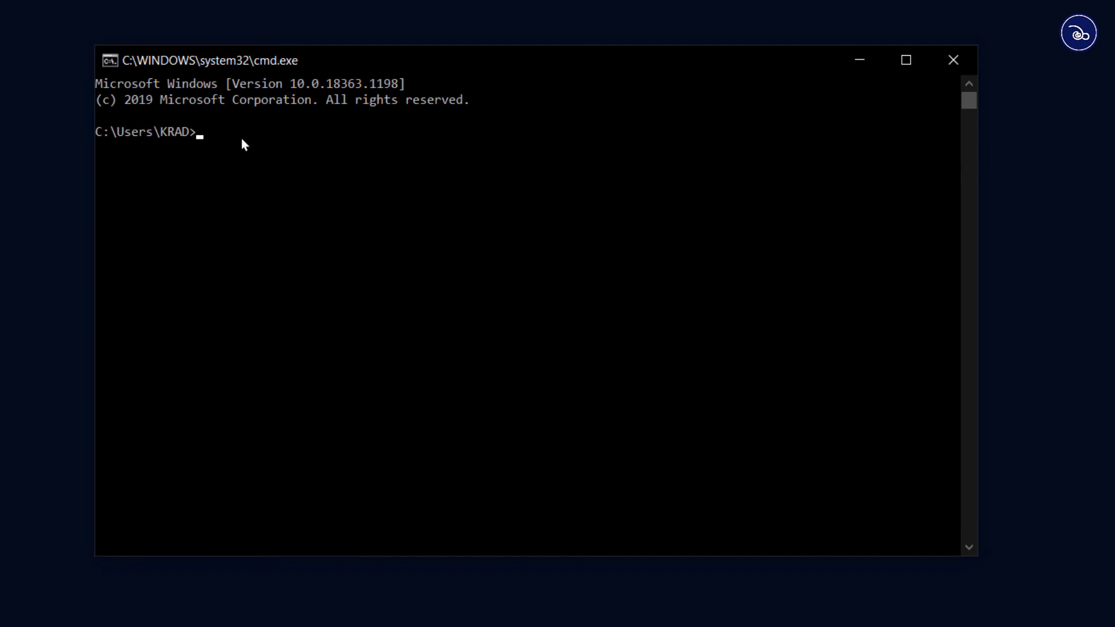
Run ipconfig on the Windows host and look through the listed network adapters
{"action": "type", "text": "i"}
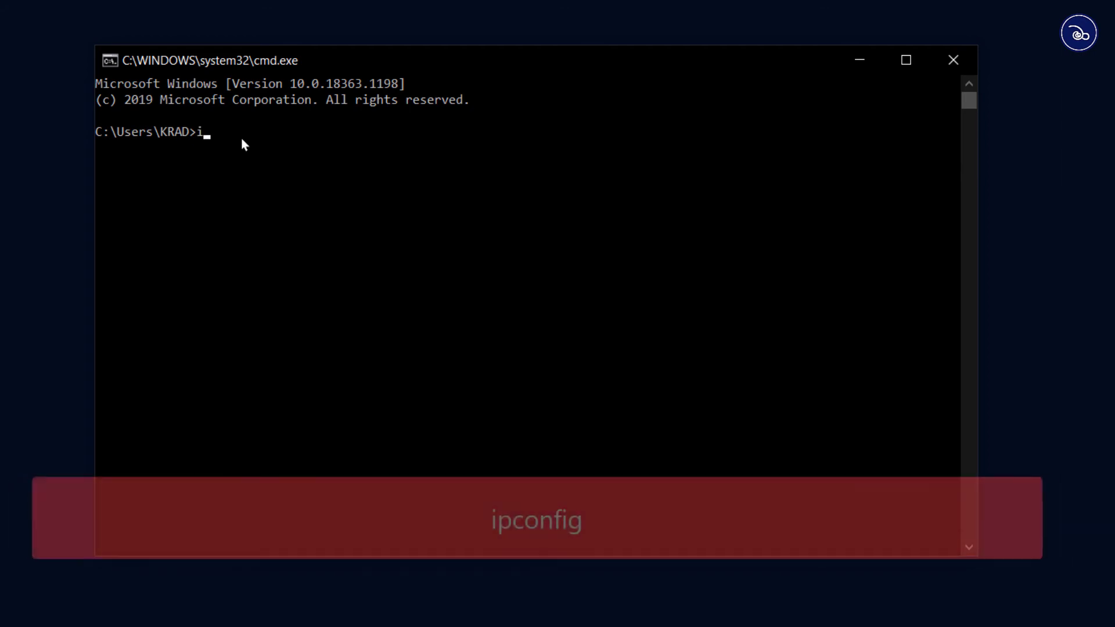
{"action": "type", "text": "pconfig"}
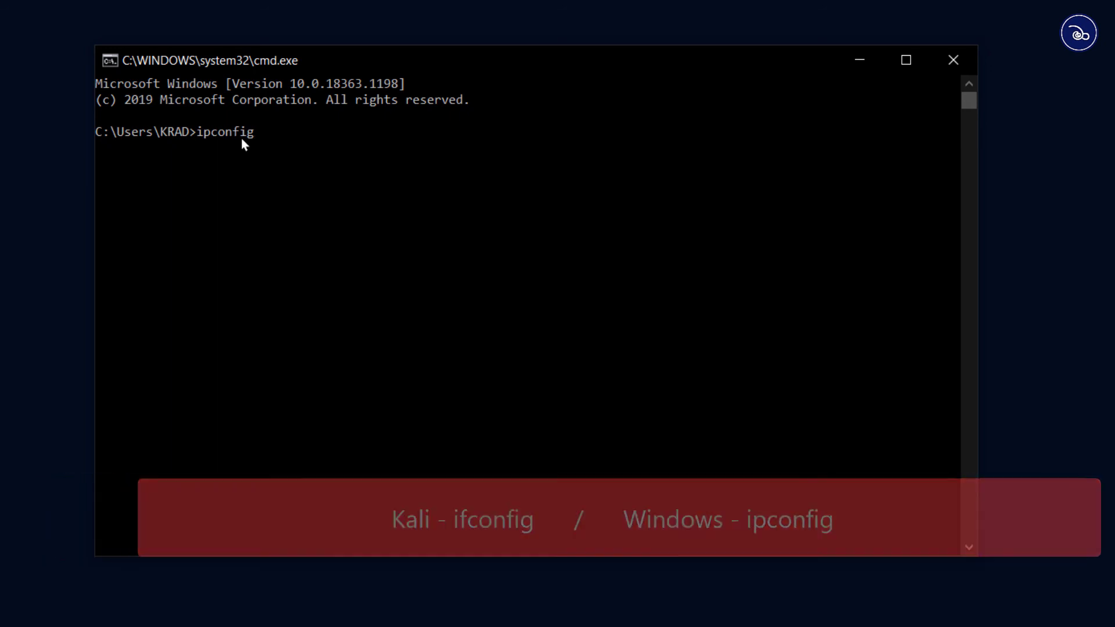
{"action": "key", "text": "Return"}
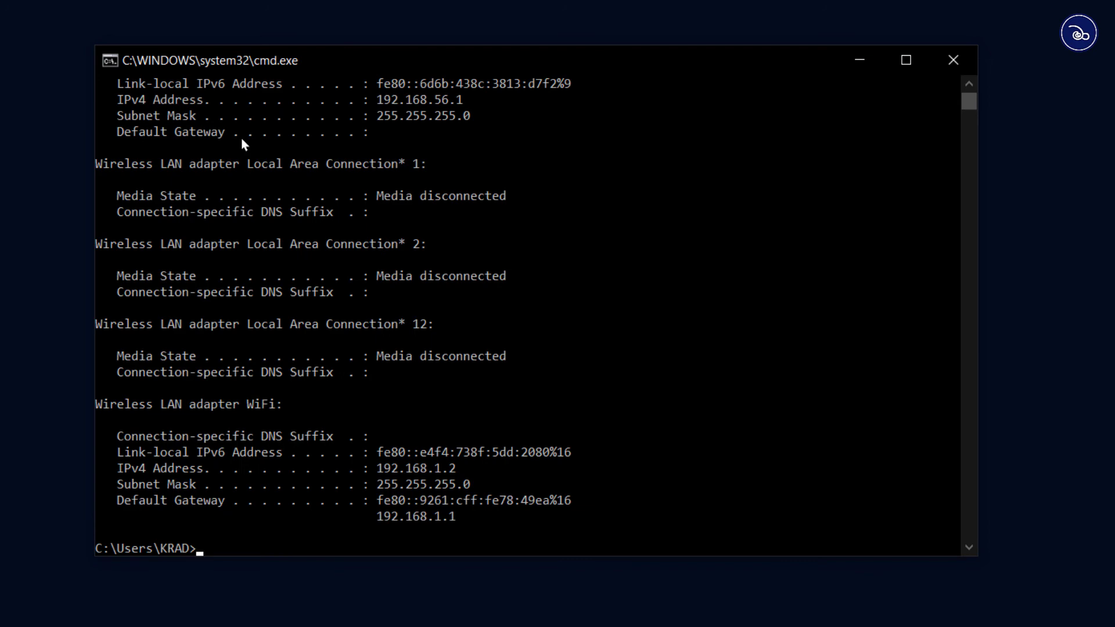
{"action": "scroll", "coordinate": [343, 306], "scroll_direction": "up", "scroll_amount": 5}
{"action": "scroll", "coordinate": [345, 312], "scroll_direction": "up", "scroll_amount": 1}
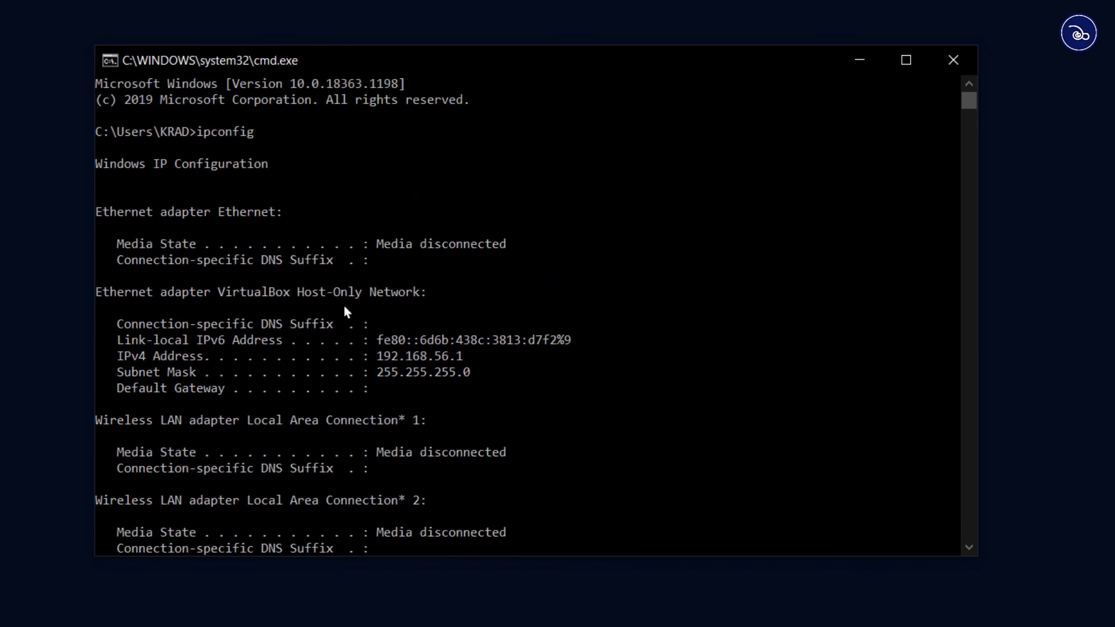
{"action": "scroll", "coordinate": [344, 312], "scroll_direction": "down", "scroll_amount": 4}
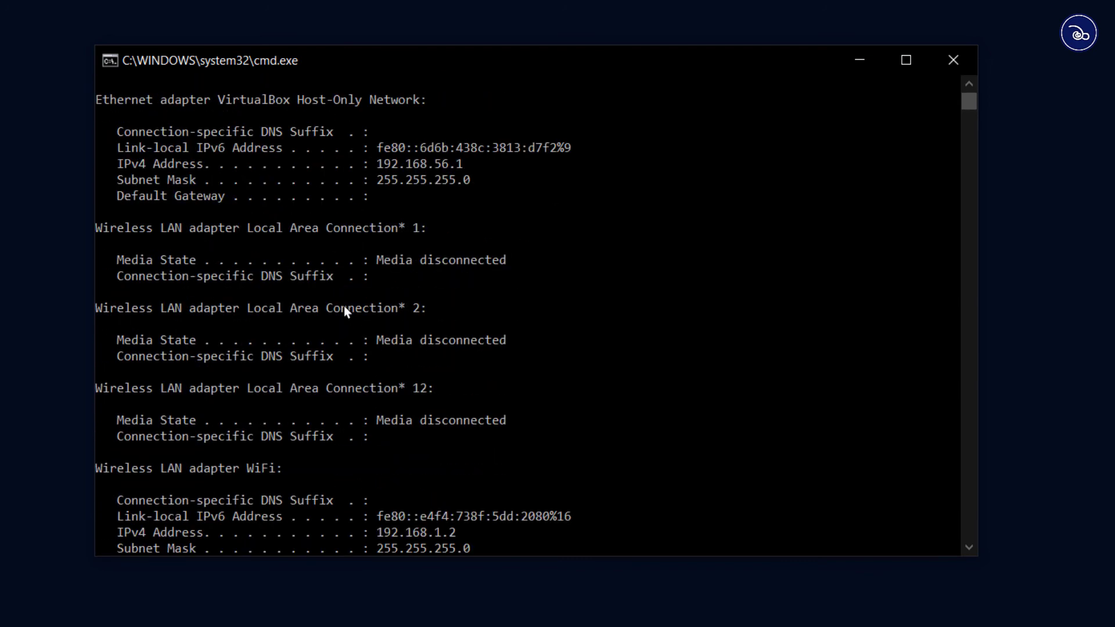
{"action": "scroll", "coordinate": [368, 384], "scroll_direction": "down", "scroll_amount": 2}
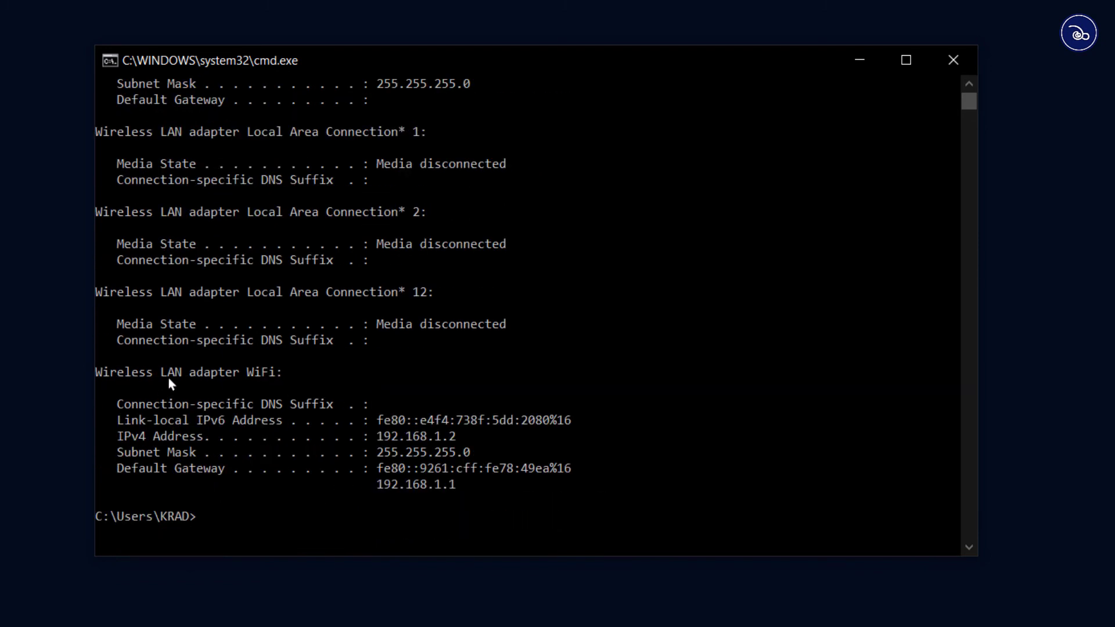
Compare the host's WiFi IPv4 address with the eth0 inet address in the Kali terminal
{"action": "left_click_drag", "start_coordinate": [248, 371], "coordinate": [276, 370]}
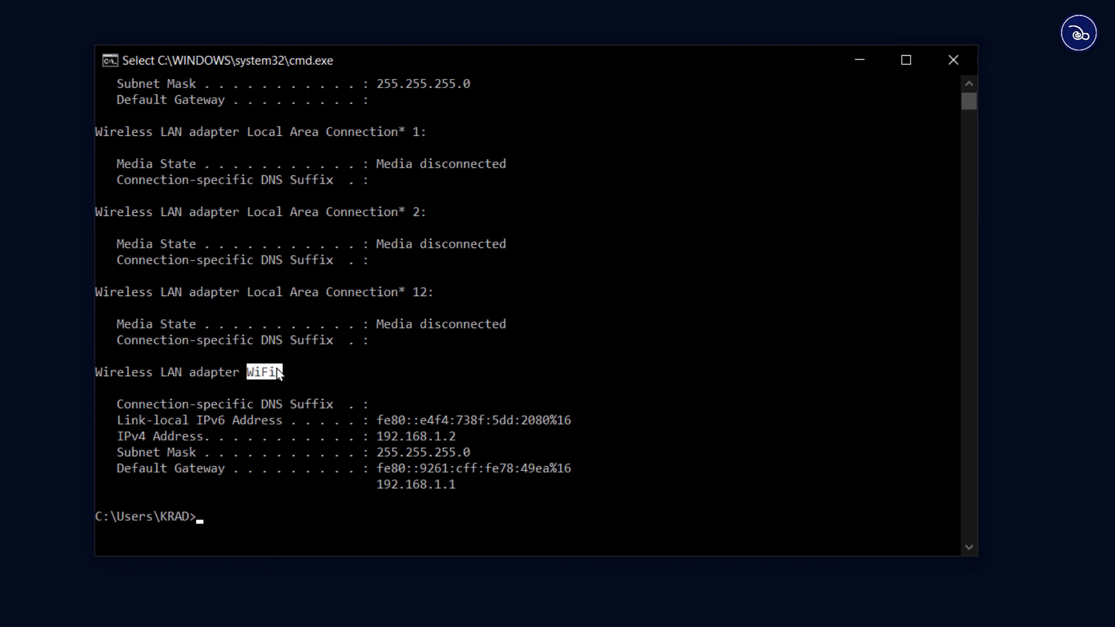
{"action": "left_click", "coordinate": [178, 405]}
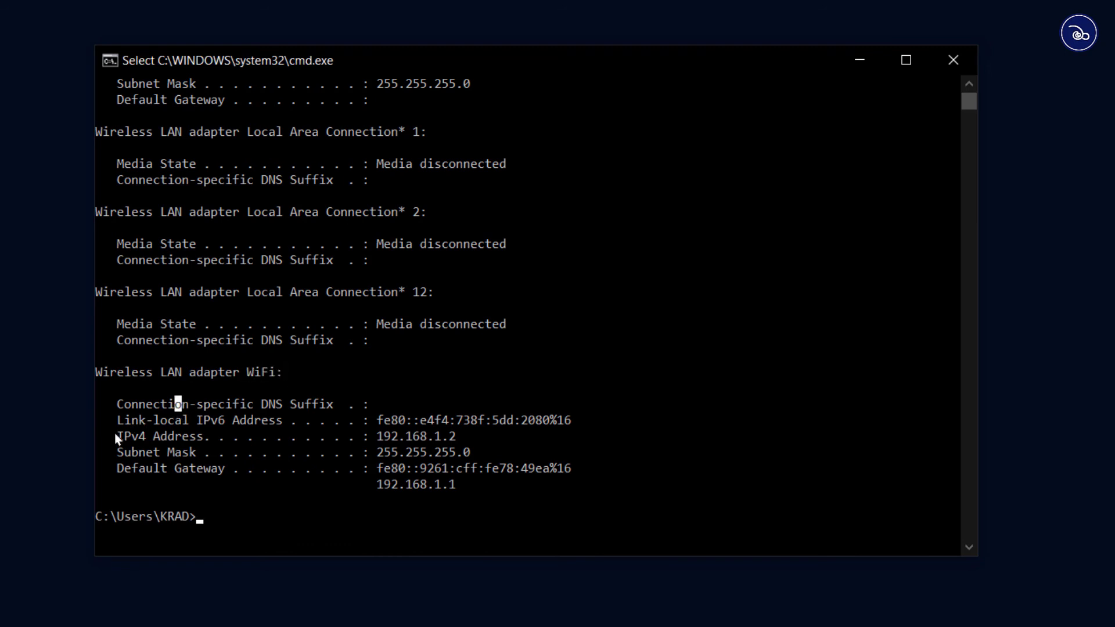
{"action": "left_click_drag", "start_coordinate": [114, 433], "coordinate": [460, 440]}
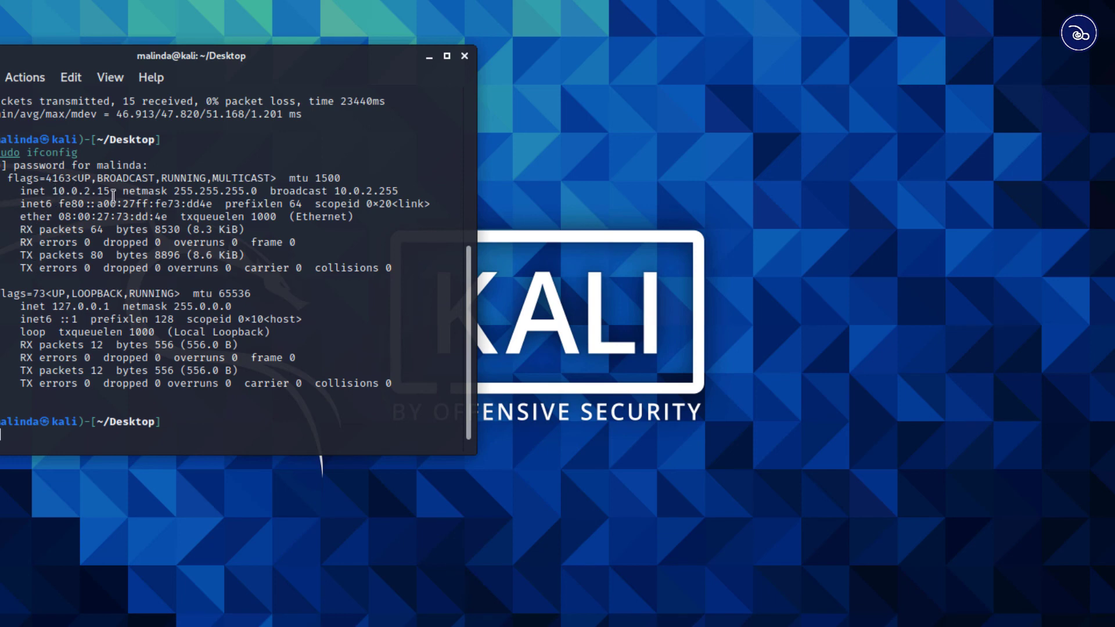
{"action": "key", "text": "alt+Tab"}
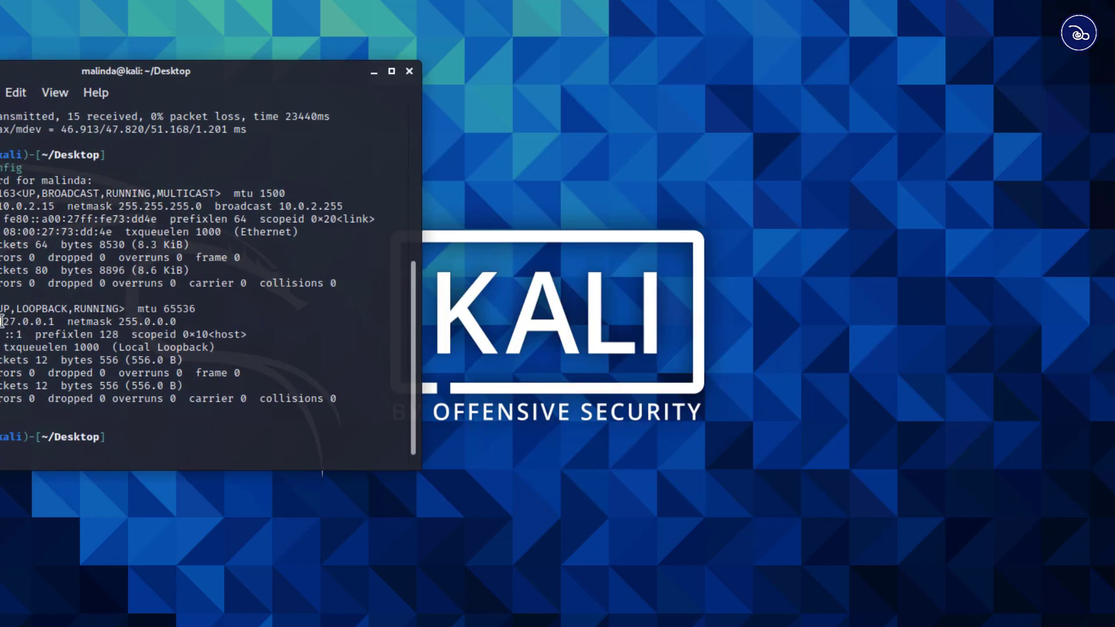
{"action": "left_click_drag", "start_coordinate": [0, 207], "coordinate": [66, 212]}
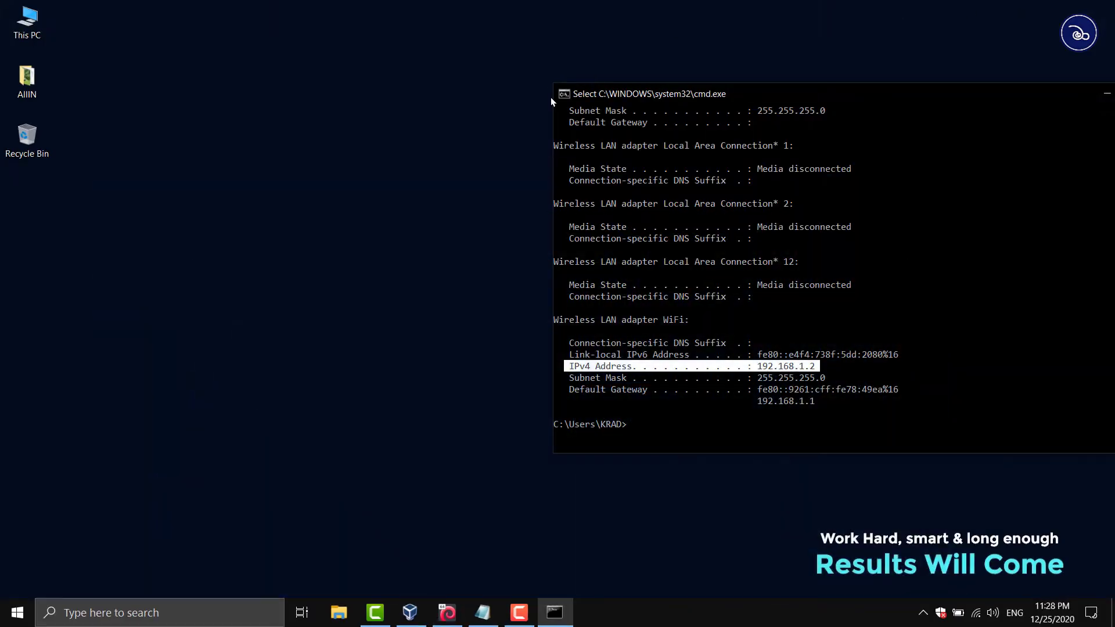
Switch to VirtualBox Manager and attach Adapter 1 in the Kali Linux machine's network settings to Bridged Adapter
{"action": "left_click", "coordinate": [410, 612]}
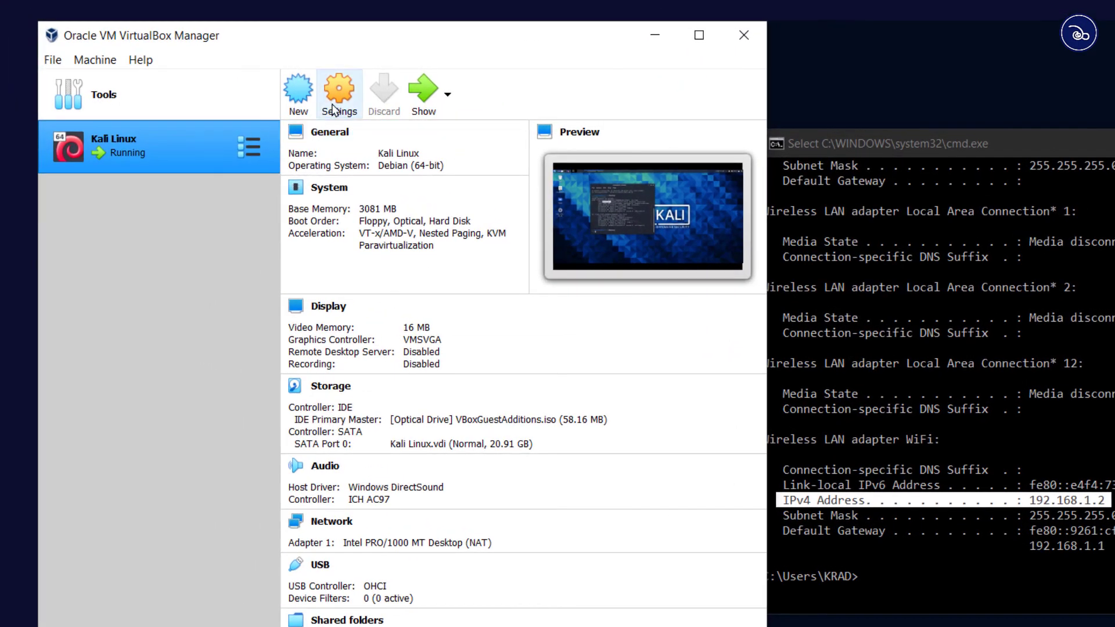
{"action": "left_click", "coordinate": [339, 93]}
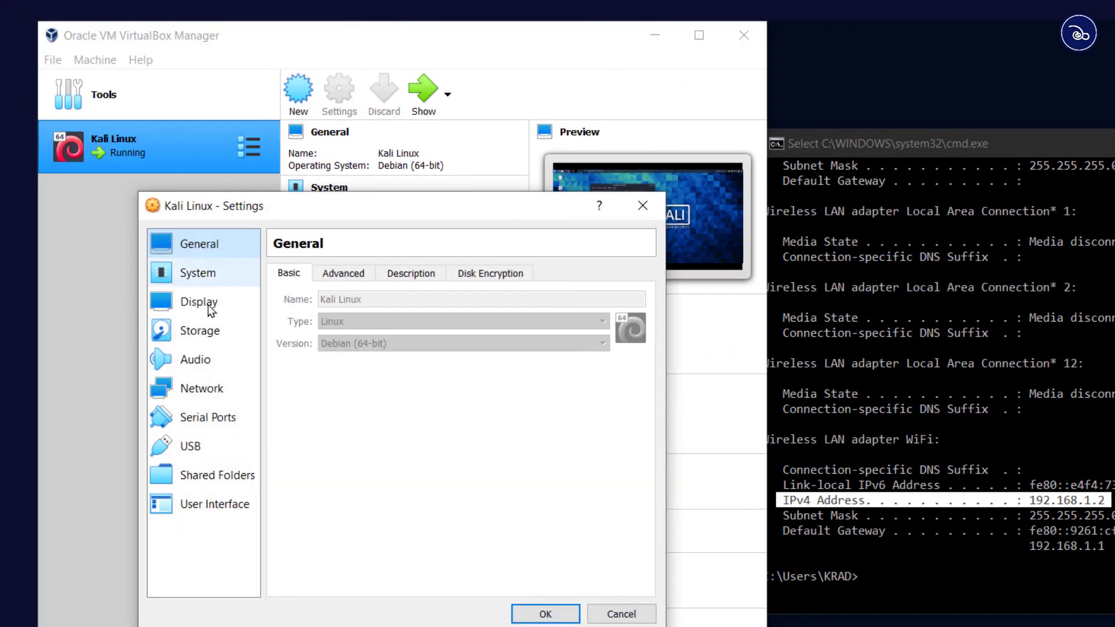
{"action": "left_click", "coordinate": [203, 389]}
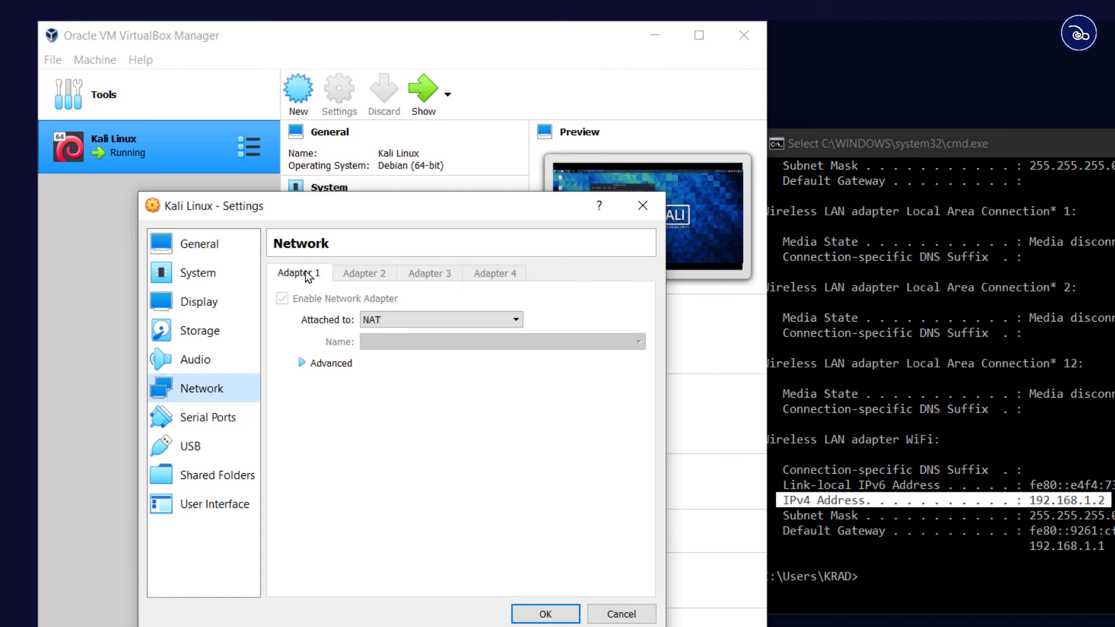
{"action": "left_click", "coordinate": [383, 320]}
{"action": "left_click", "coordinate": [389, 344]}
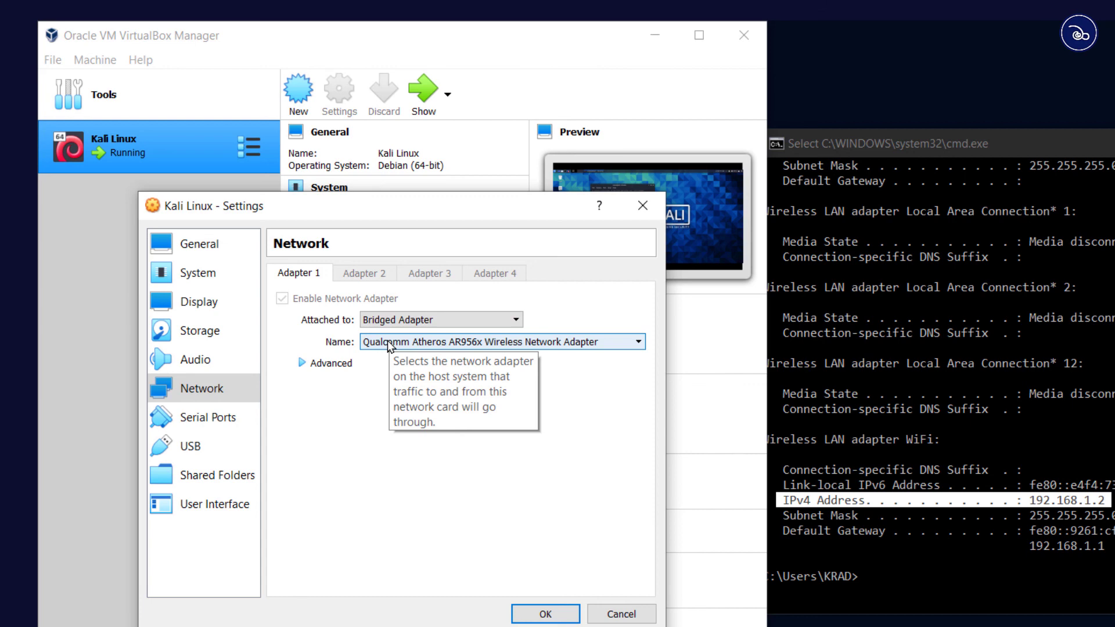
Choose Qualcomm Atheros AR956x Wireless Network Adapter as the bridged interface and expand Adapter 1's advanced options
{"action": "left_click", "coordinate": [421, 345]}
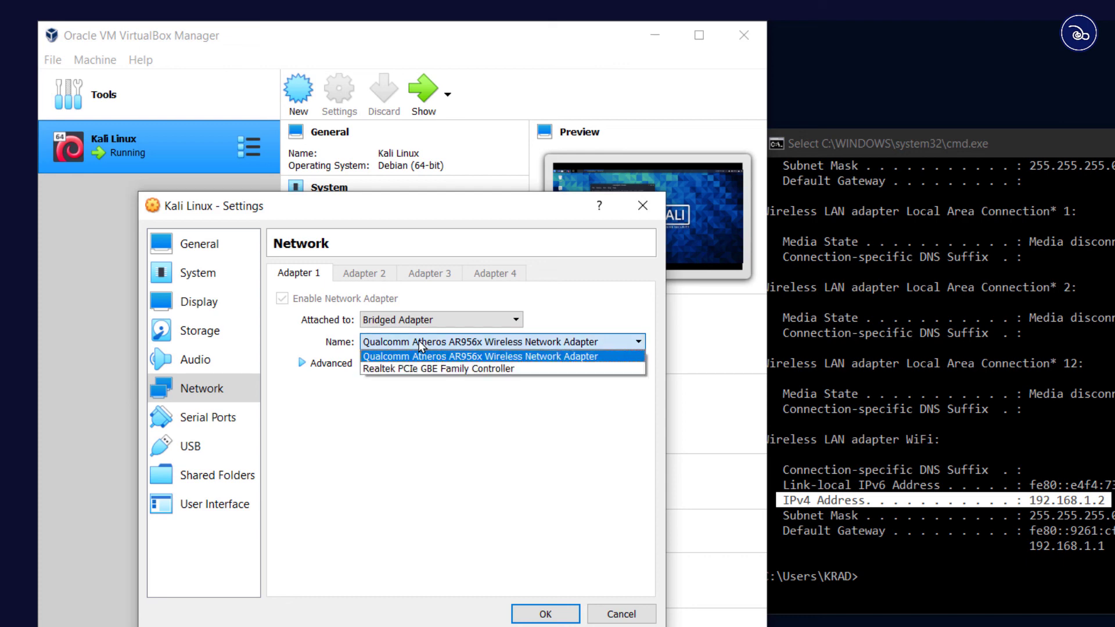
{"action": "left_click", "coordinate": [440, 350]}
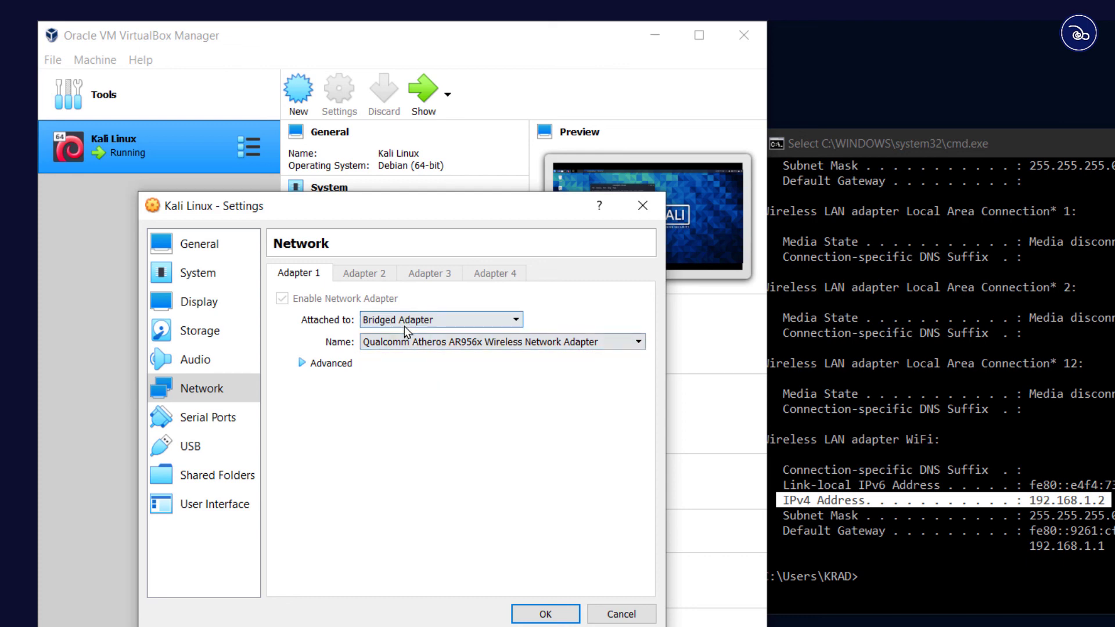
{"action": "left_click", "coordinate": [302, 363]}
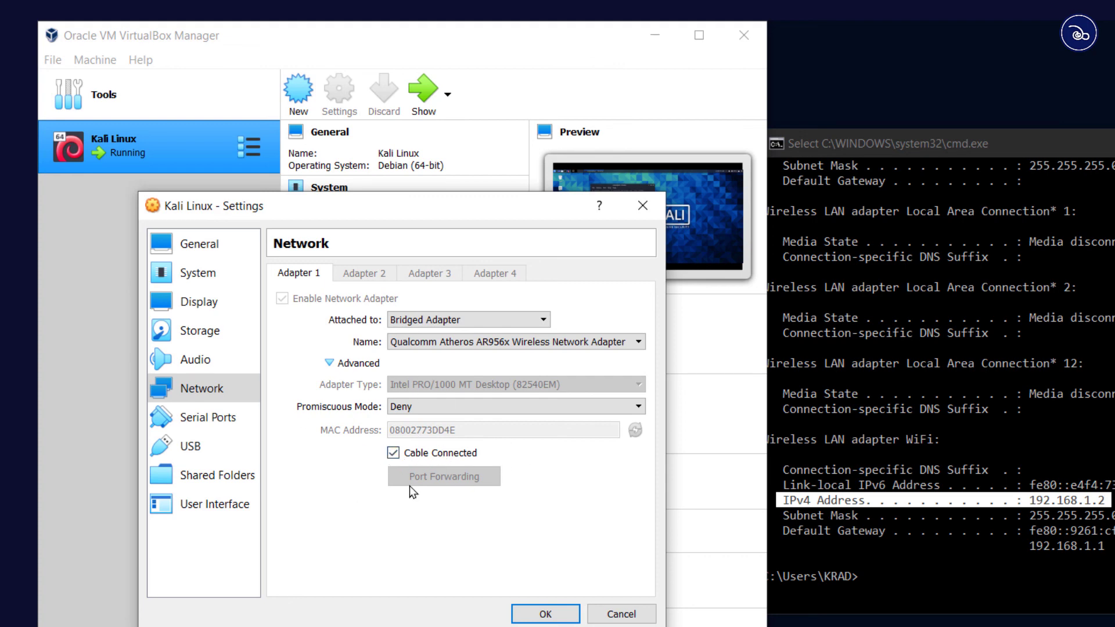
Save the bridged adapter settings and rerun sudo ifconfig in the Kali terminal
{"action": "left_click", "coordinate": [537, 613]}
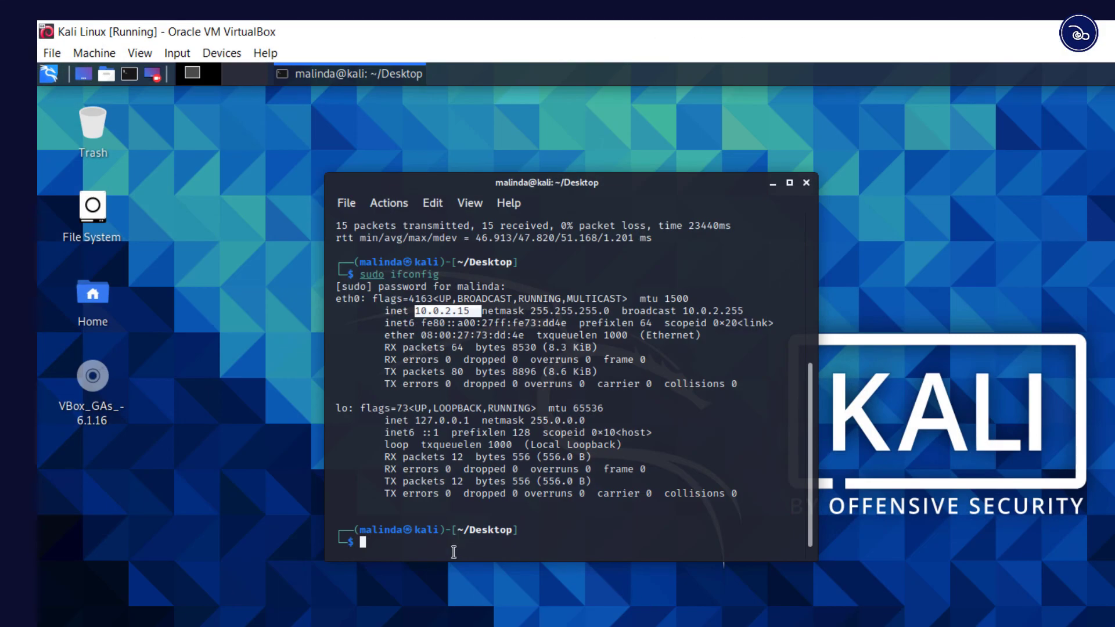
{"action": "key", "text": "Up"}
{"action": "key", "text": "Return"}
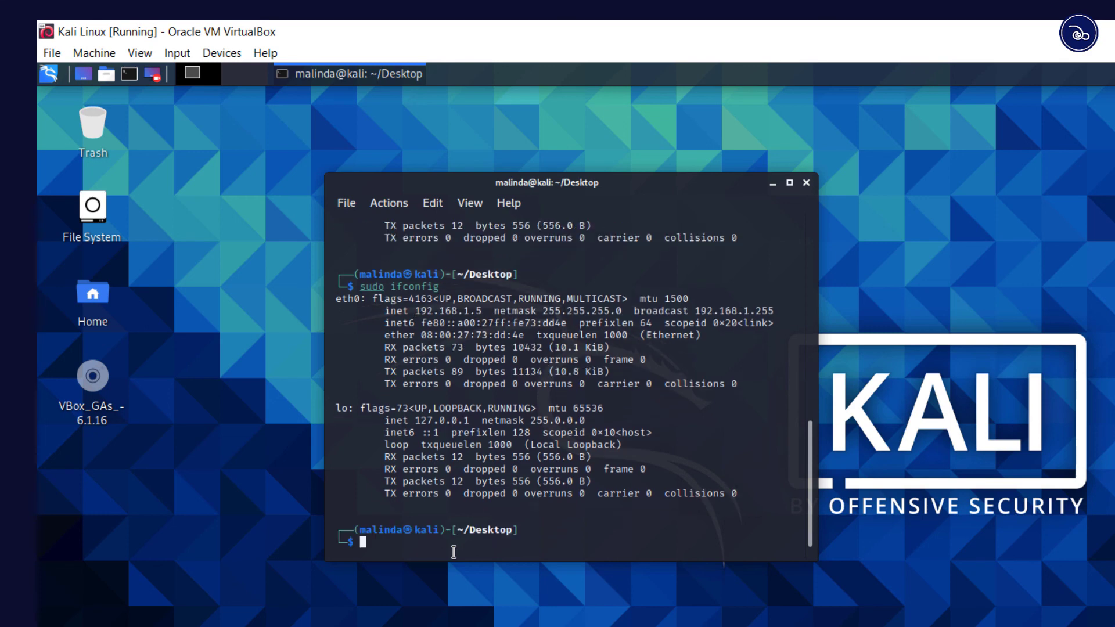
Place the Windows command prompt beside the Kali terminal and compare the host's WiFi IPv4 address with the eth0 inet address
{"action": "key", "text": "alt+Tab"}
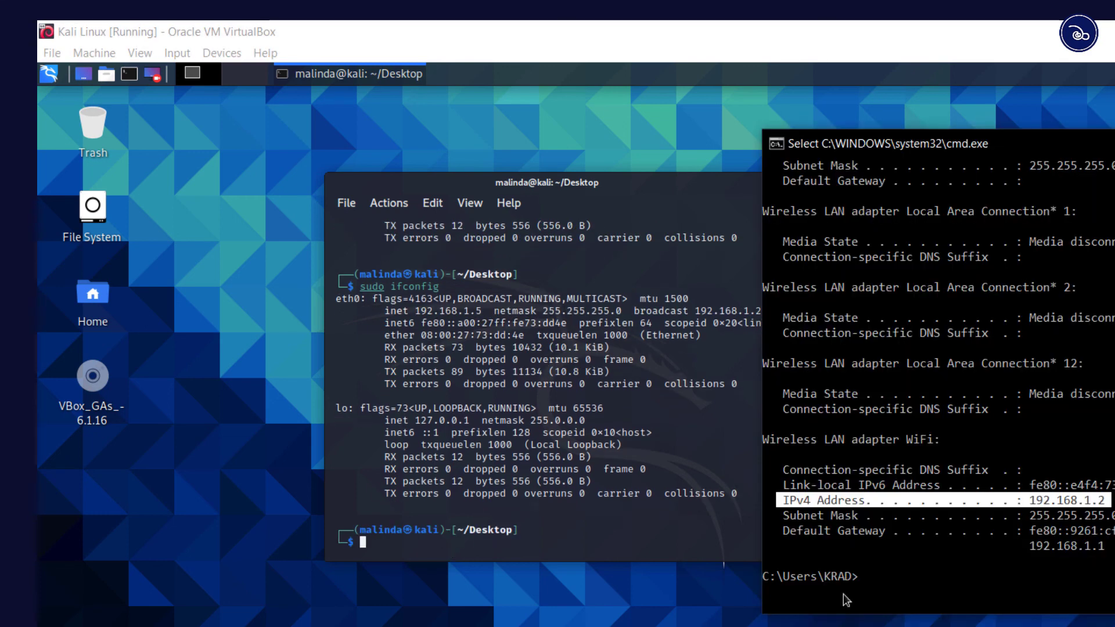
{"action": "left_click_drag", "start_coordinate": [936, 145], "coordinate": [873, 135]}
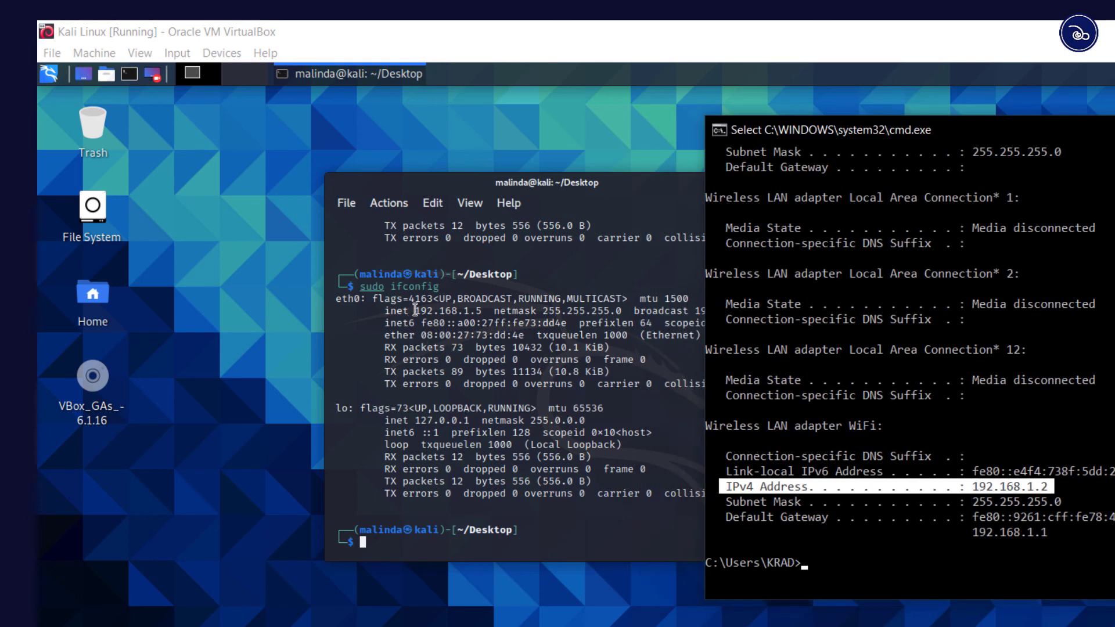
{"action": "left_click_drag", "start_coordinate": [414, 311], "coordinate": [494, 311]}
Switch to vidplan.txt in Notepad and review the four plan items from Screen size to Setting IP address
{"action": "key", "text": "alt+Tab"}
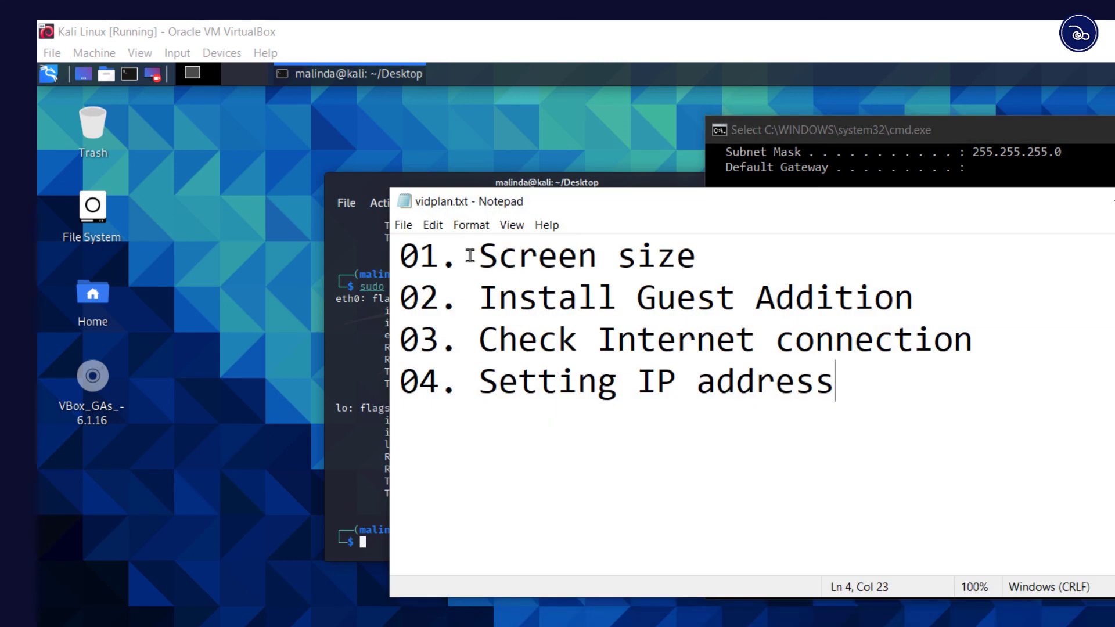
{"action": "left_click_drag", "start_coordinate": [470, 256], "coordinate": [684, 254]}
{"action": "left_click", "coordinate": [487, 294]}
{"action": "left_click_drag", "start_coordinate": [480, 255], "coordinate": [695, 254]}
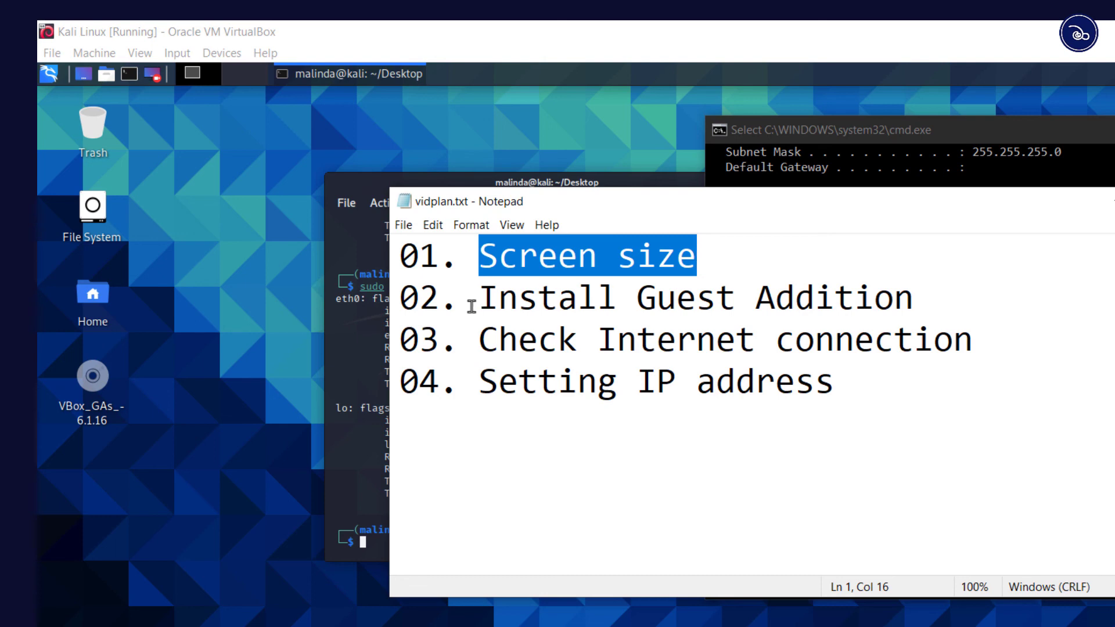
{"action": "left_click_drag", "start_coordinate": [479, 298], "coordinate": [921, 299]}
{"action": "left_click", "coordinate": [480, 338]}
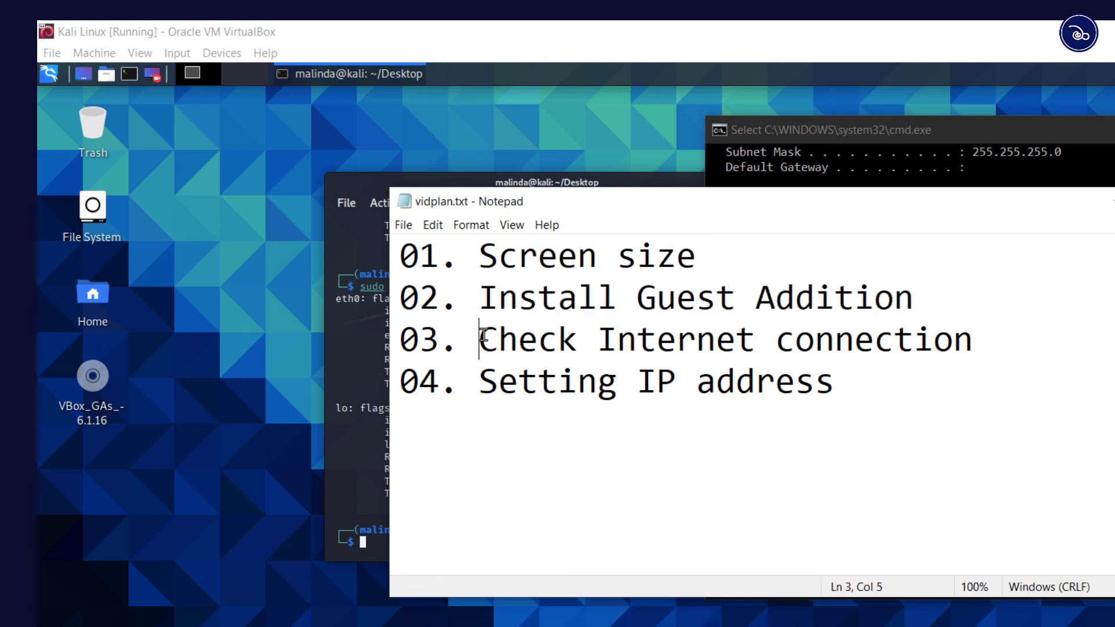
{"action": "left_click_drag", "start_coordinate": [480, 338], "coordinate": [851, 341]}
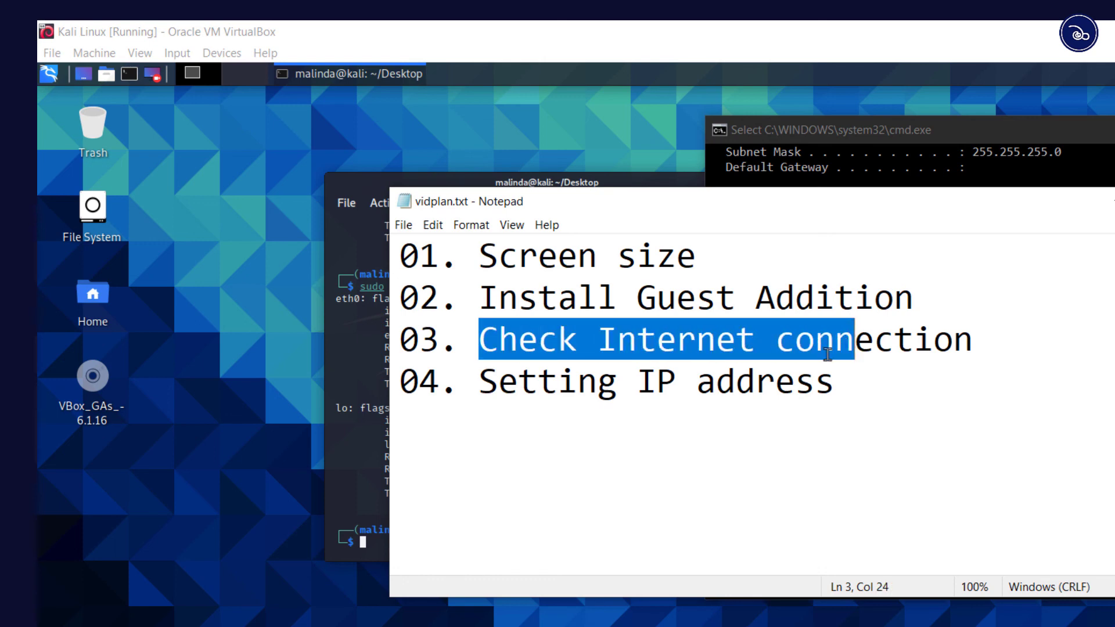
{"action": "left_click_drag", "start_coordinate": [480, 382], "coordinate": [839, 373]}
{"action": "left_click", "coordinate": [495, 395]}
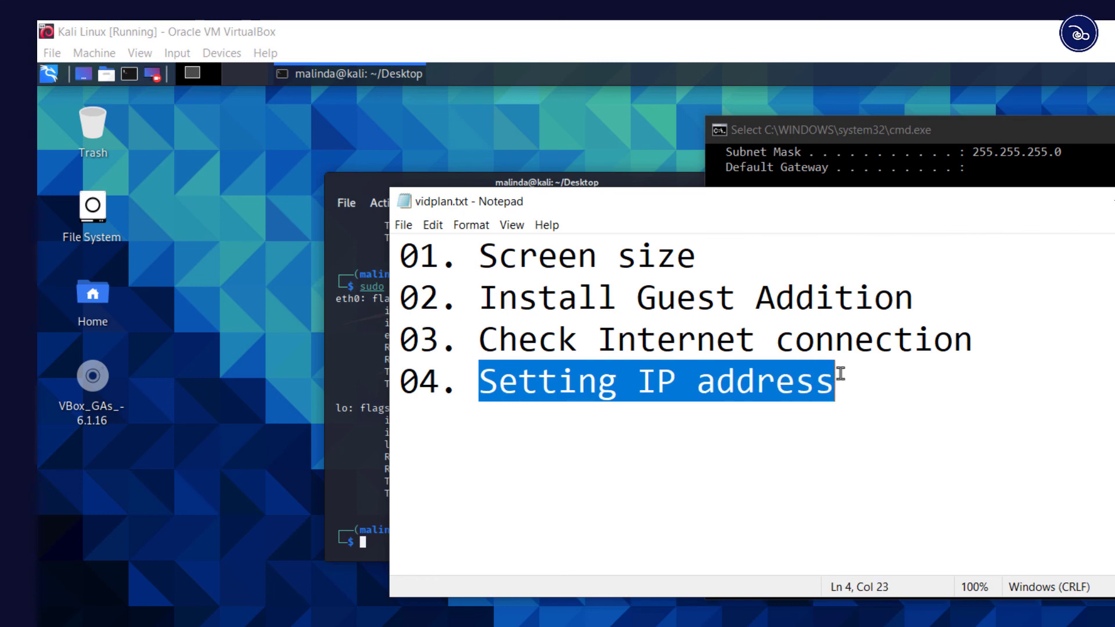
{"action": "left_click", "coordinate": [867, 427]}
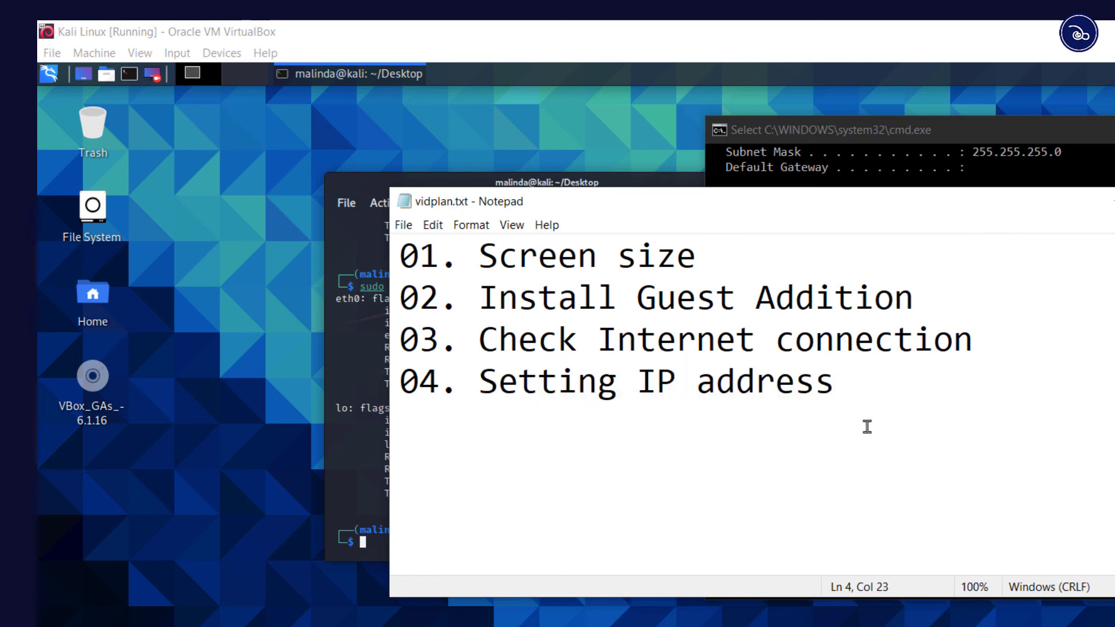